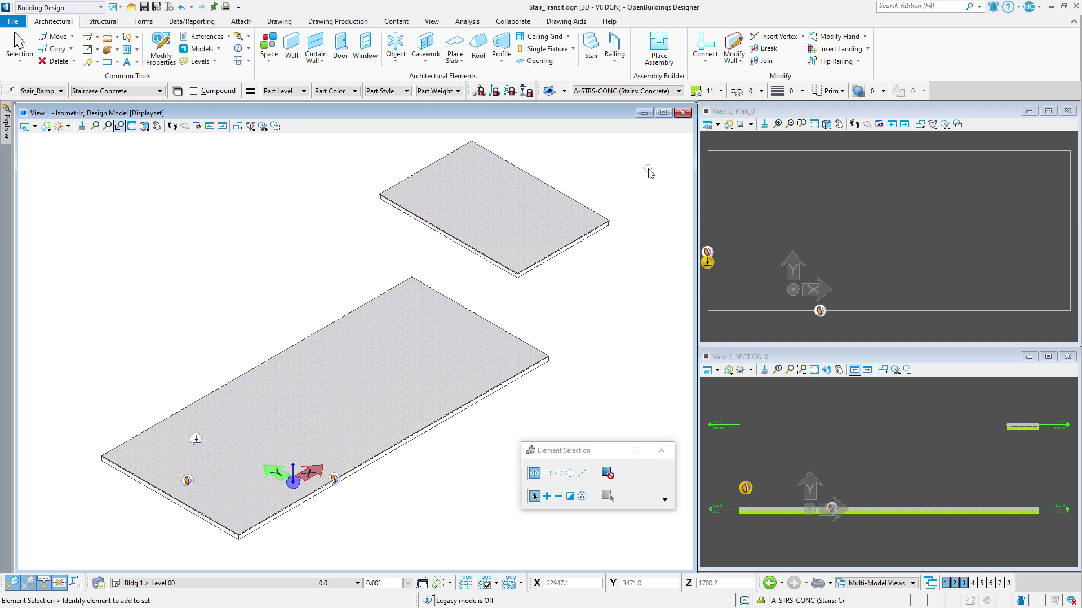
Start placing a stair and load the construction settings for the Concrete Stair | Monolithic catalog item.
{"action": "left_click", "coordinate": [592, 48]}
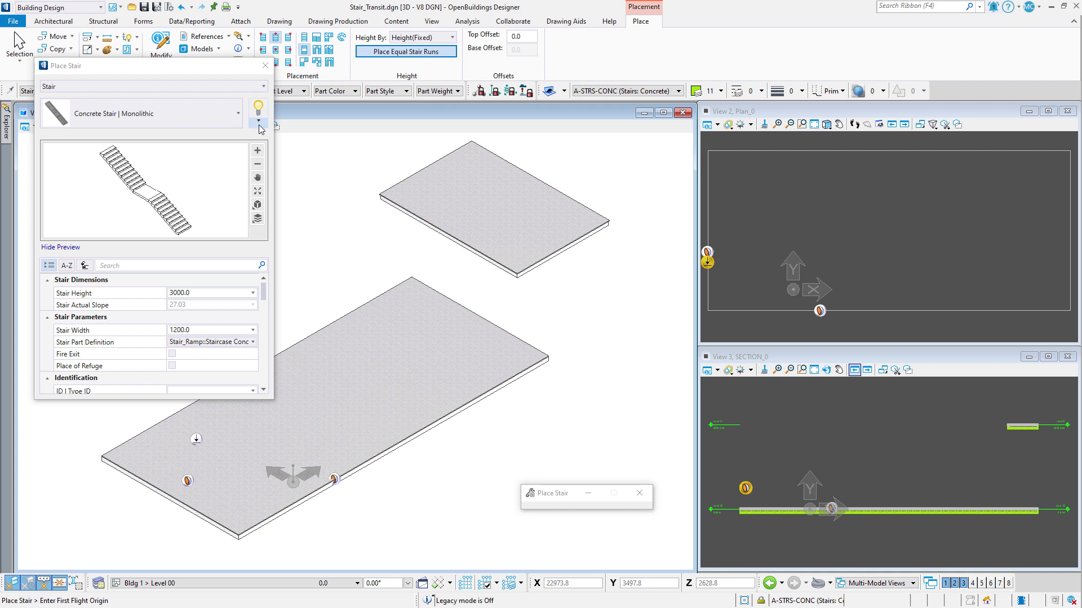
{"action": "left_click", "coordinate": [258, 119]}
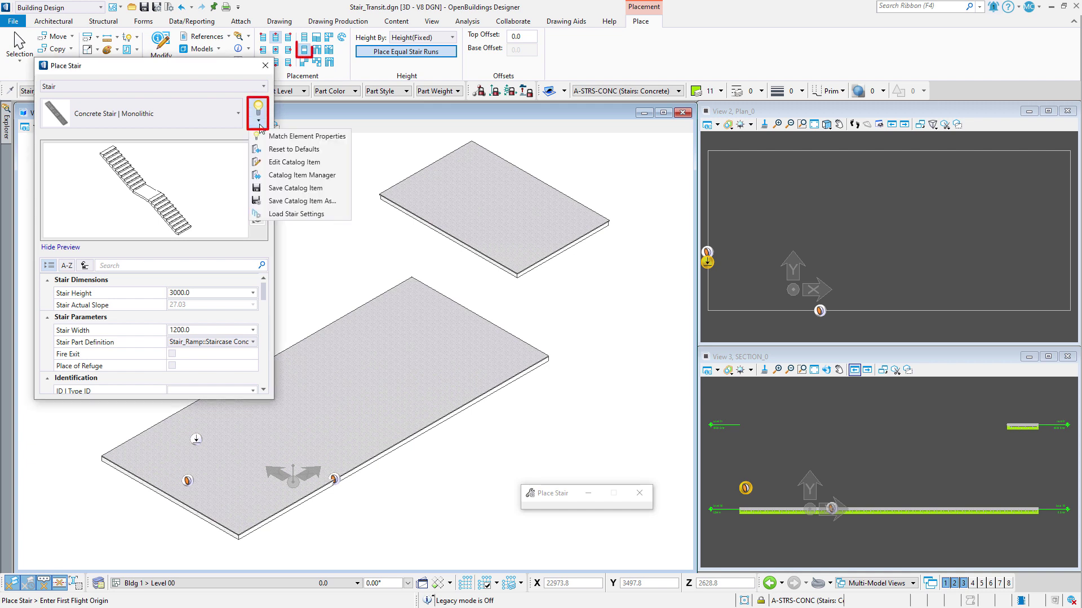
{"action": "left_click", "coordinate": [298, 215]}
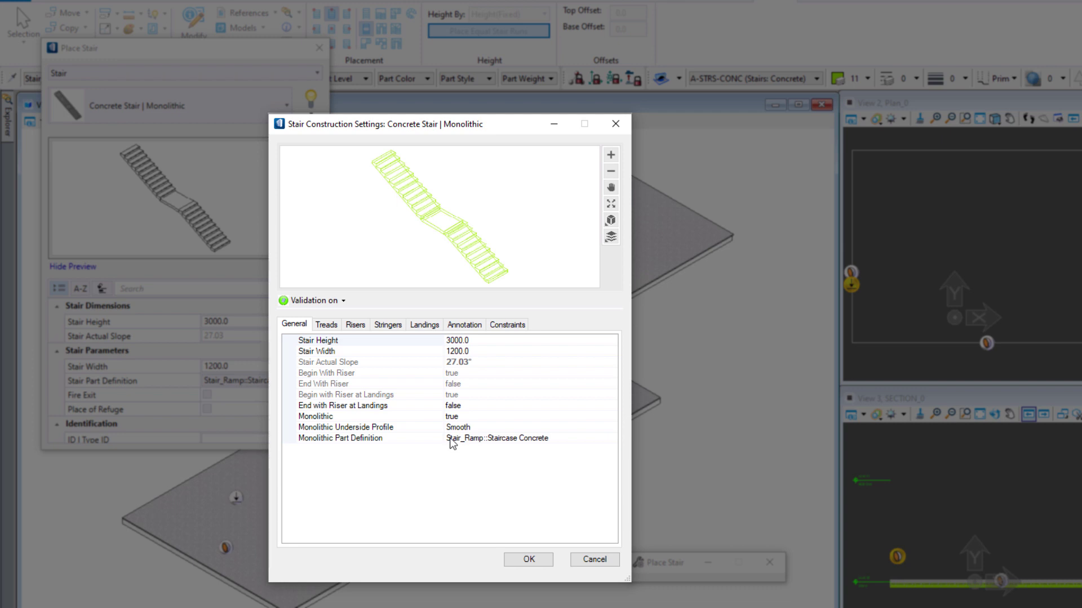
Select the Monolithic Underside Profile setting and show the stair preview from the Left view.
{"action": "left_click", "coordinate": [479, 428]}
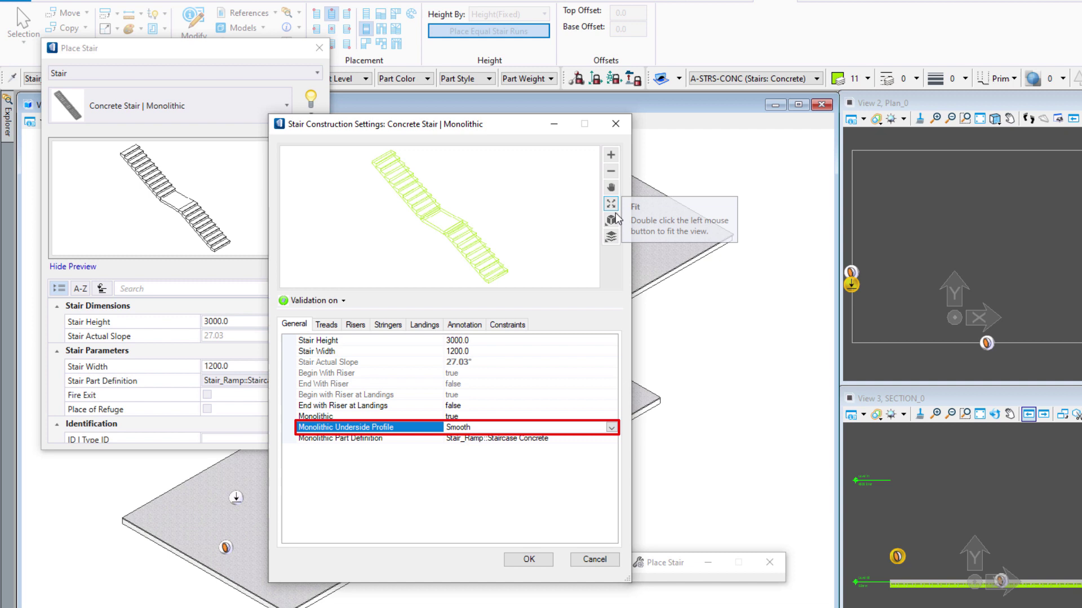
{"action": "left_click", "coordinate": [611, 221]}
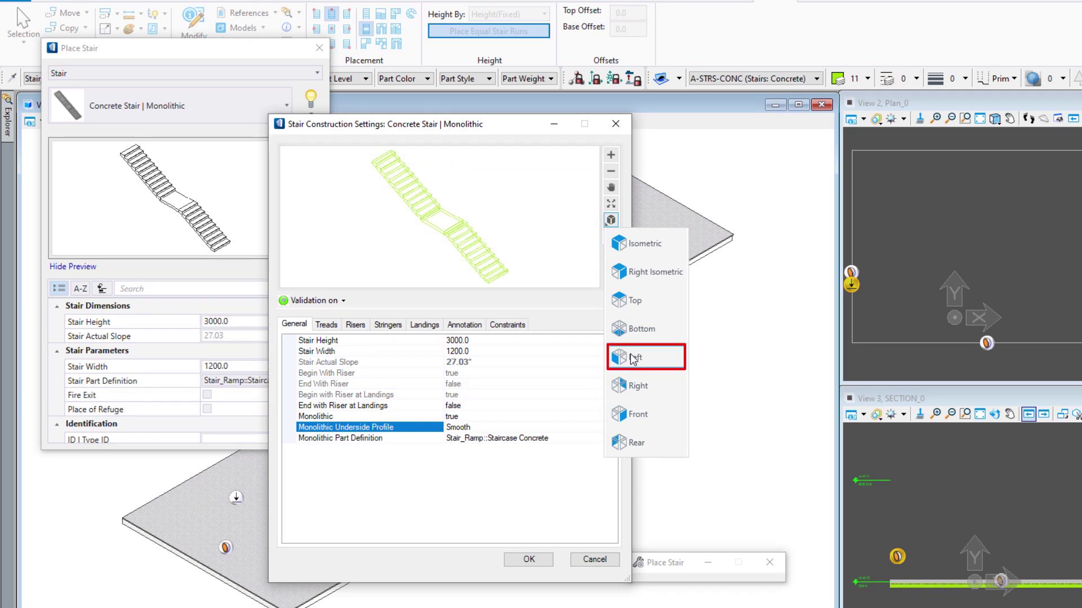
{"action": "left_click", "coordinate": [634, 358]}
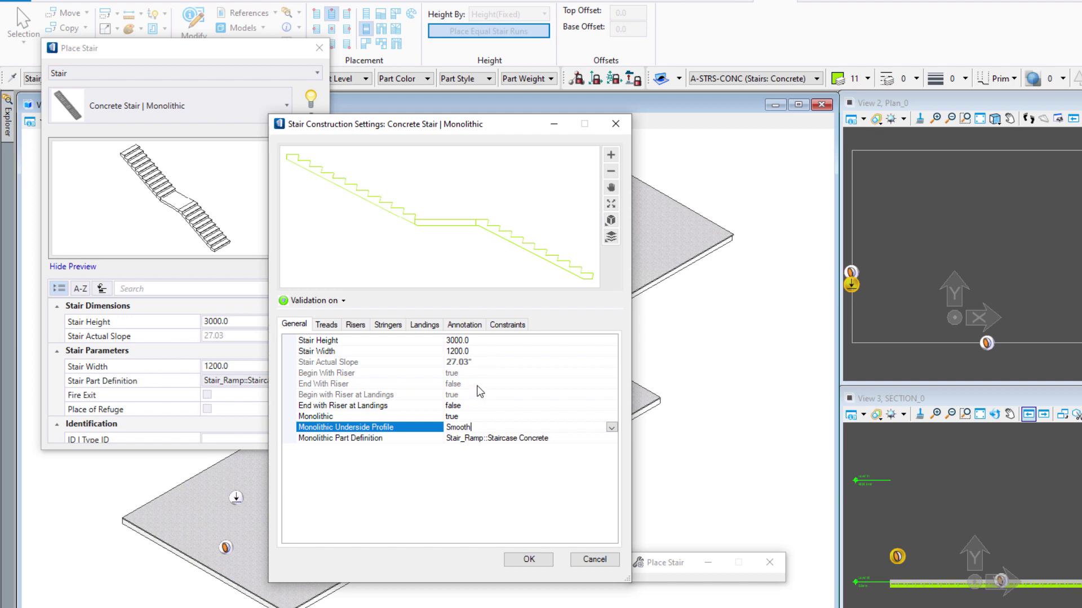
Try the Stepped option for the Monolithic Underside Profile and set it back to Smooth.
{"action": "left_click", "coordinate": [612, 429]}
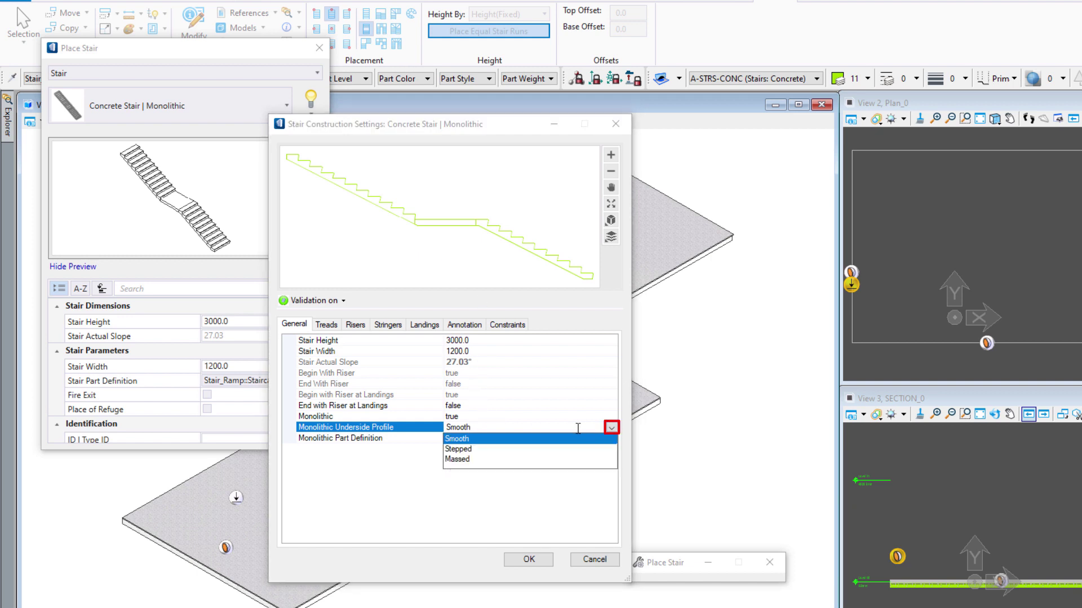
{"action": "left_click", "coordinate": [515, 452]}
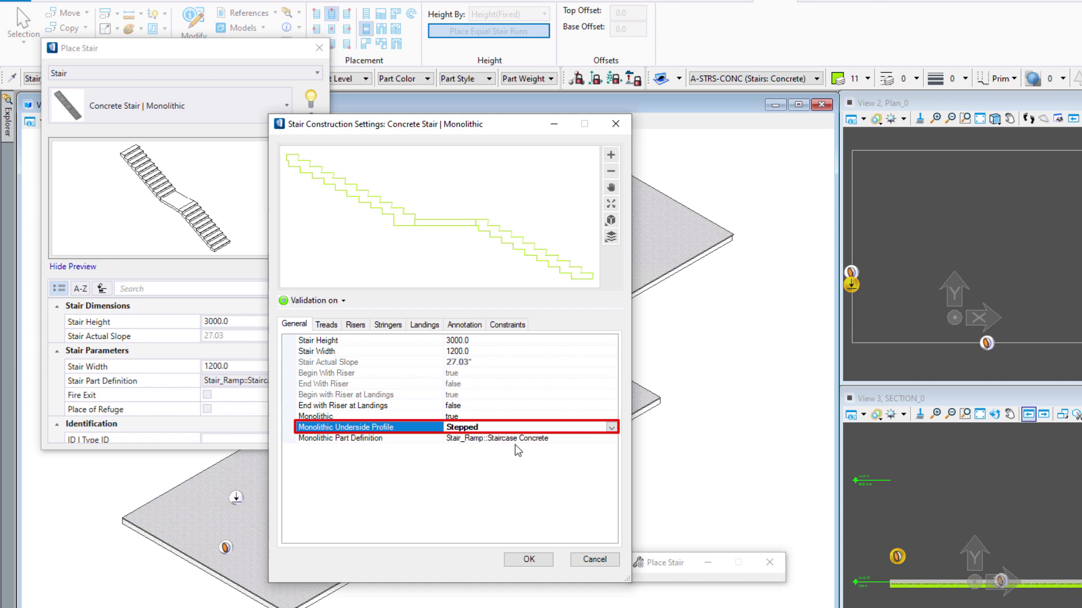
{"action": "left_click", "coordinate": [612, 428]}
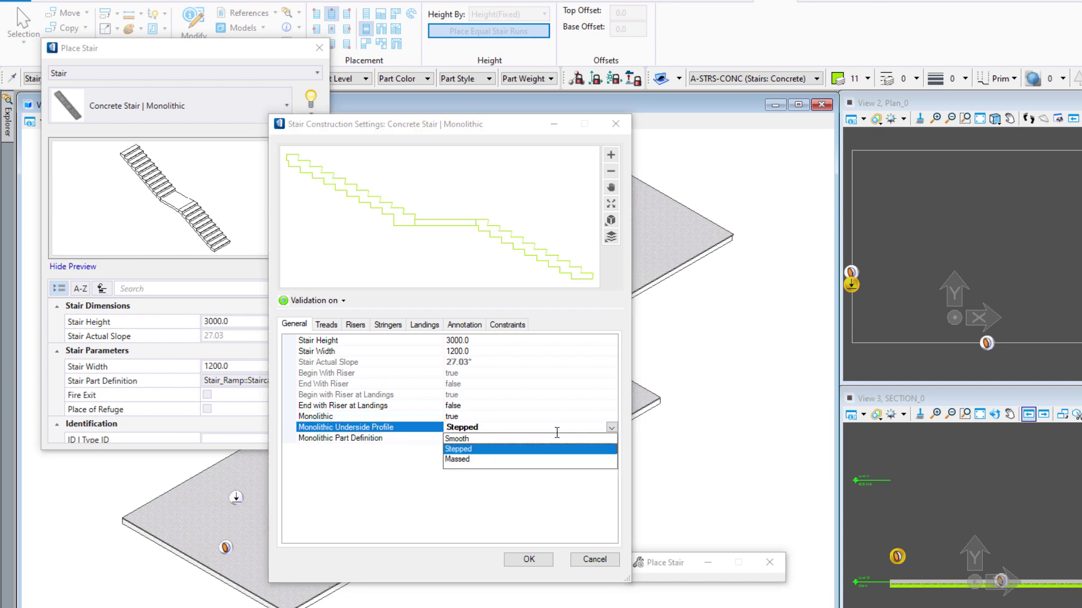
{"action": "left_click", "coordinate": [486, 439]}
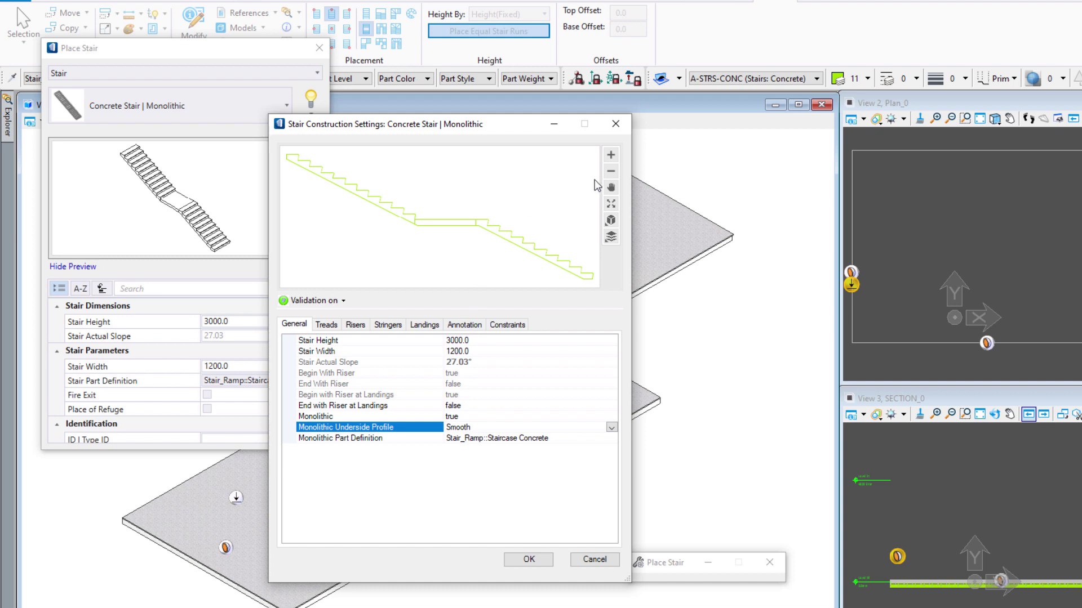
Try End with Riser at Landings as true, using a close-up preview of the landing, and set it back to false.
{"action": "left_click", "coordinate": [611, 158]}
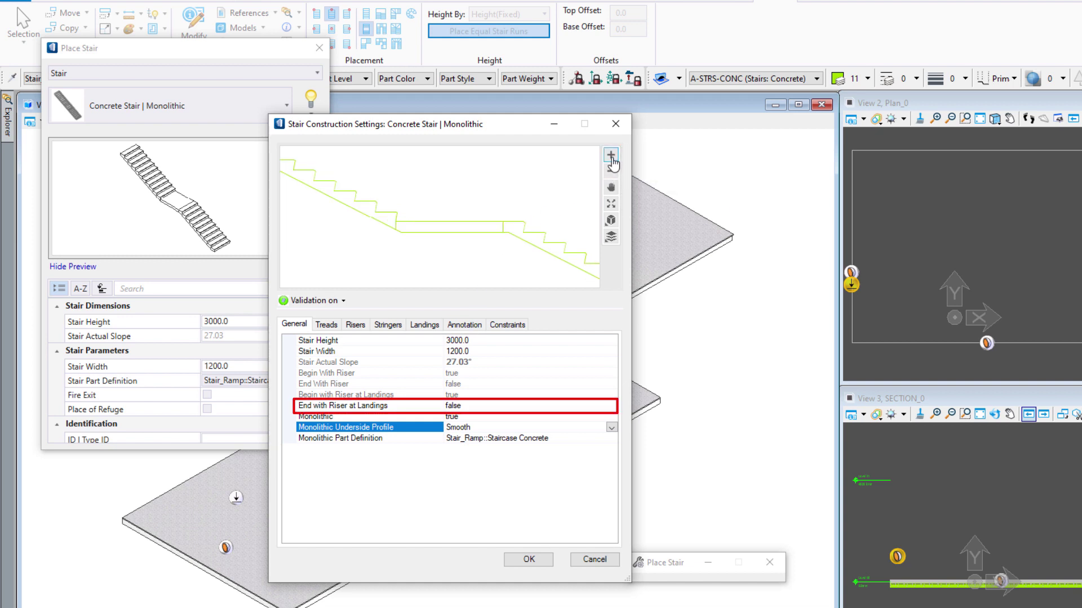
{"action": "left_click", "coordinate": [612, 157]}
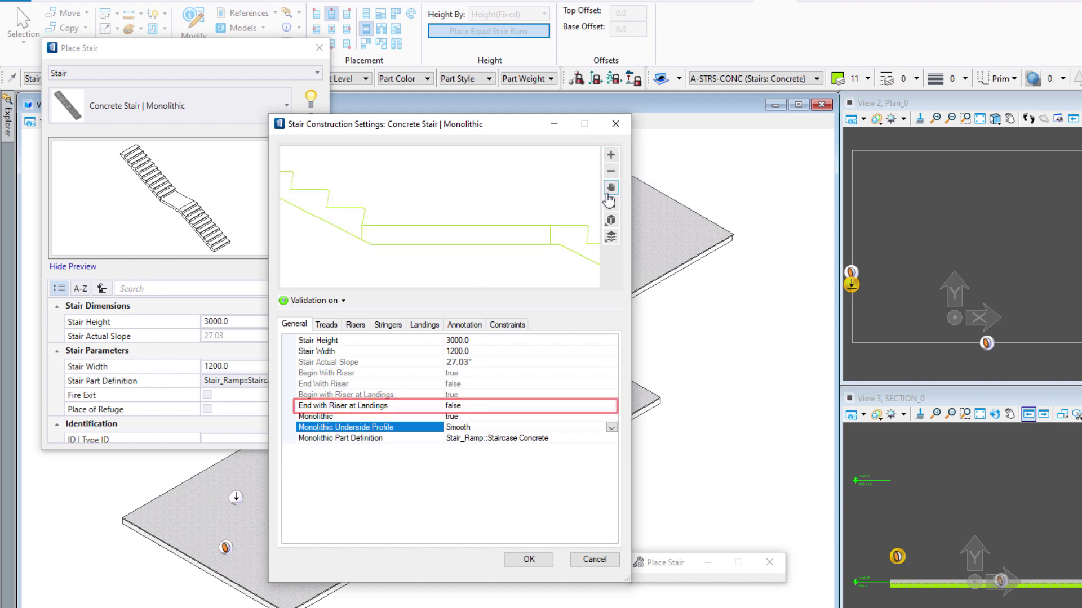
{"action": "left_click_drag", "start_coordinate": [586, 232], "coordinate": [510, 246]}
{"action": "right_click", "coordinate": [510, 246]}
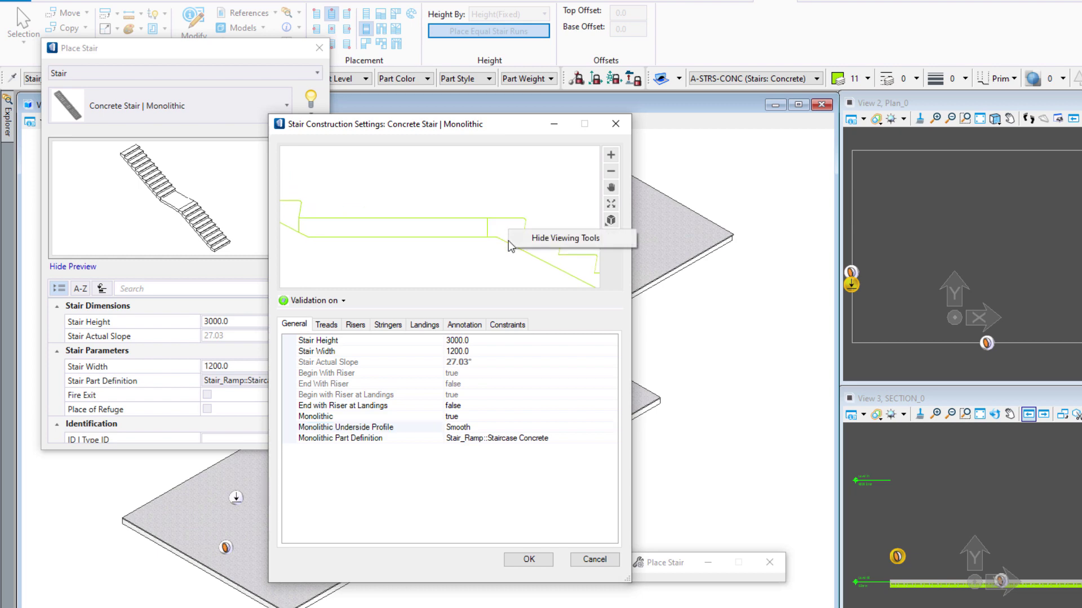
{"action": "left_click", "coordinate": [494, 268]}
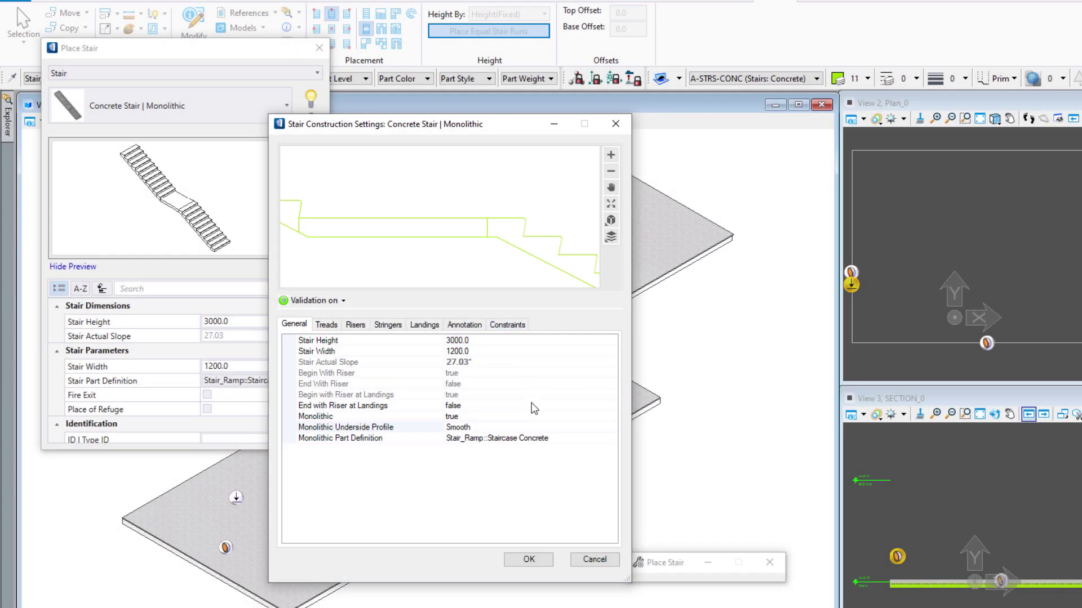
{"action": "left_click", "coordinate": [534, 409]}
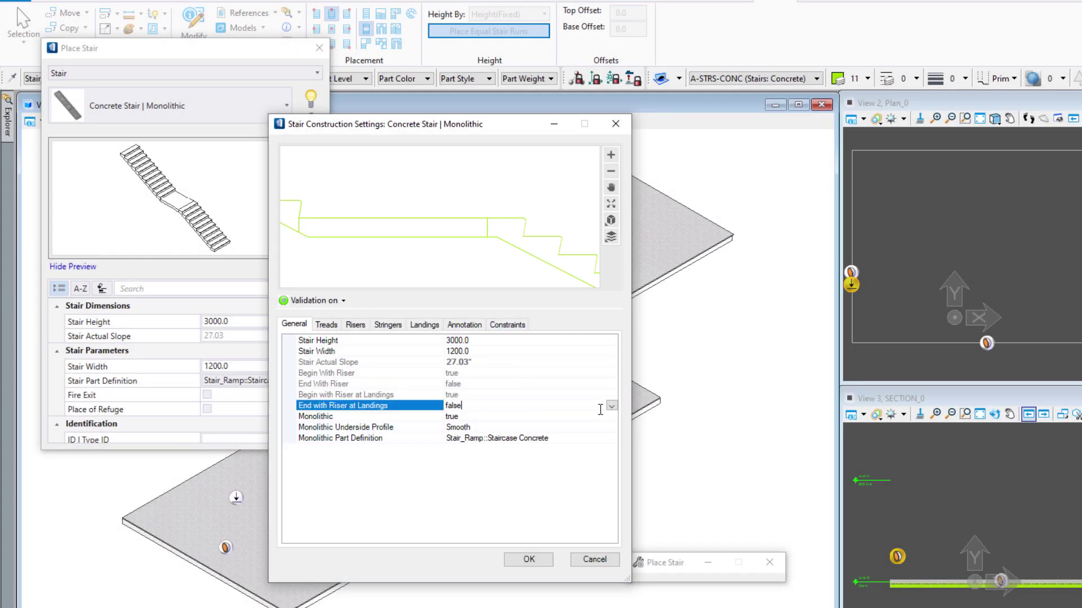
{"action": "left_click", "coordinate": [611, 405]}
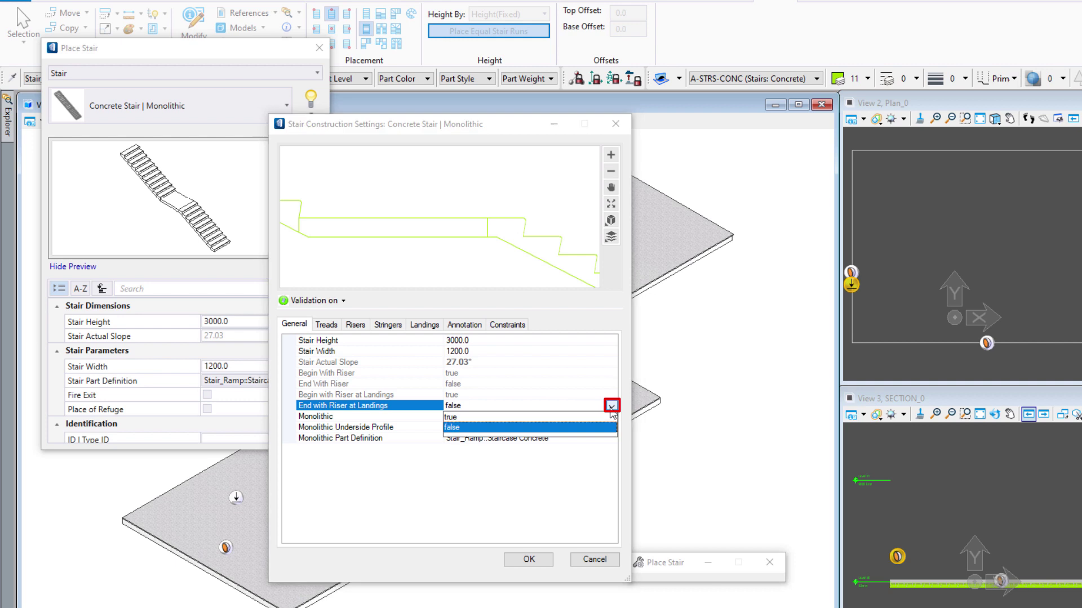
{"action": "left_click", "coordinate": [542, 416]}
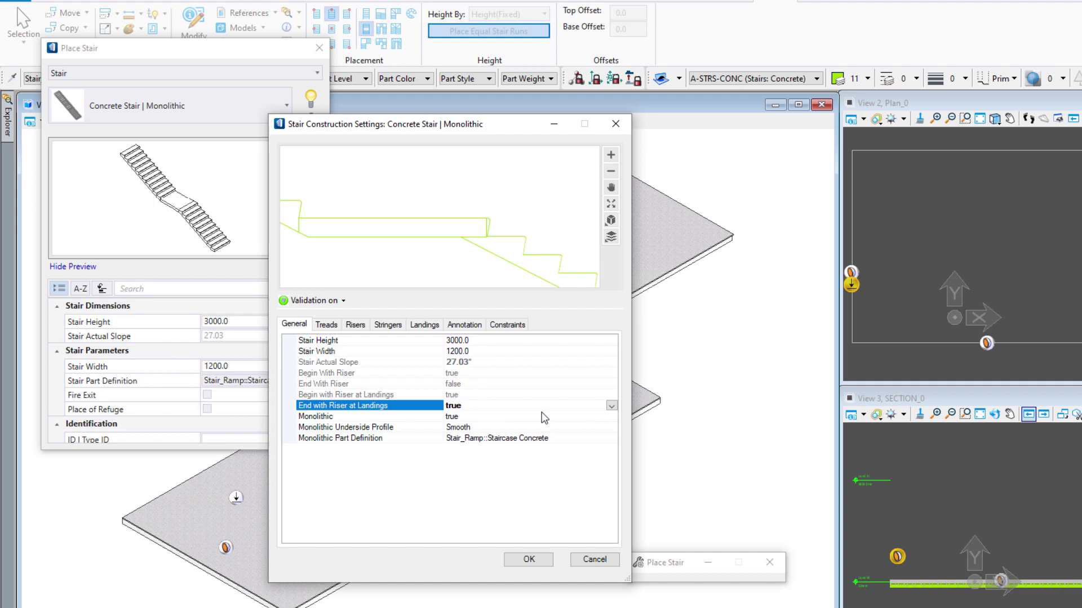
{"action": "left_click", "coordinate": [611, 406]}
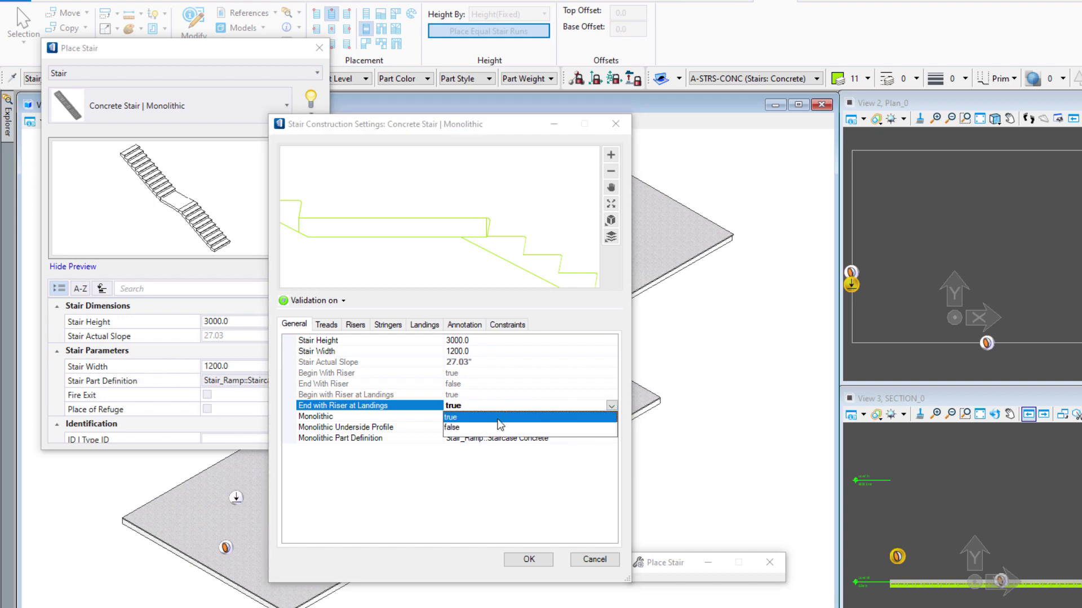
{"action": "left_click", "coordinate": [489, 428]}
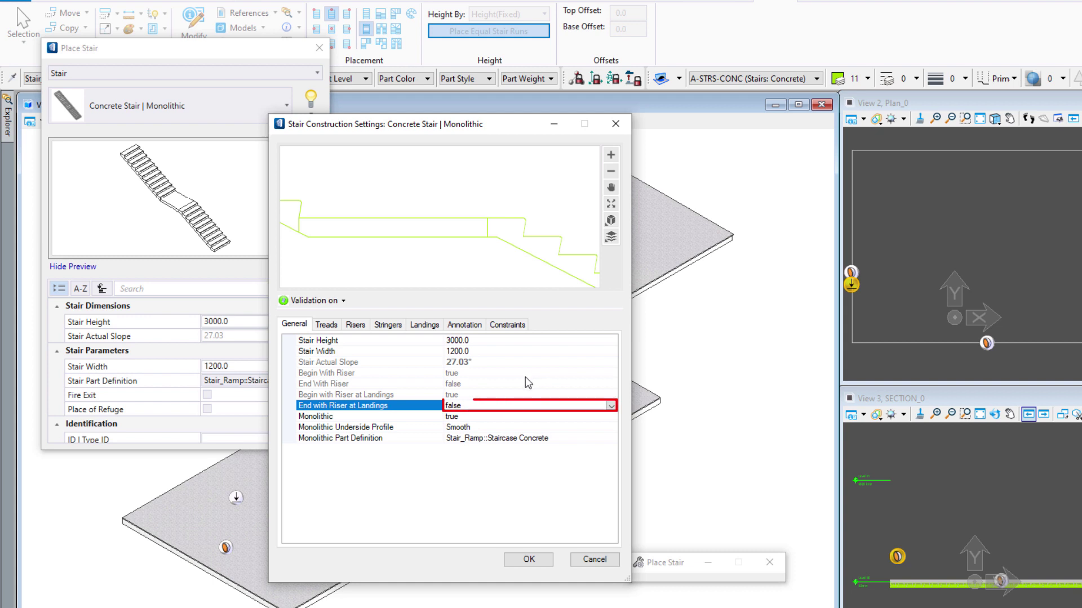
Try the Chamfer tread nosing profile and settle on <none> for the stair treads.
{"action": "left_click", "coordinate": [335, 327]}
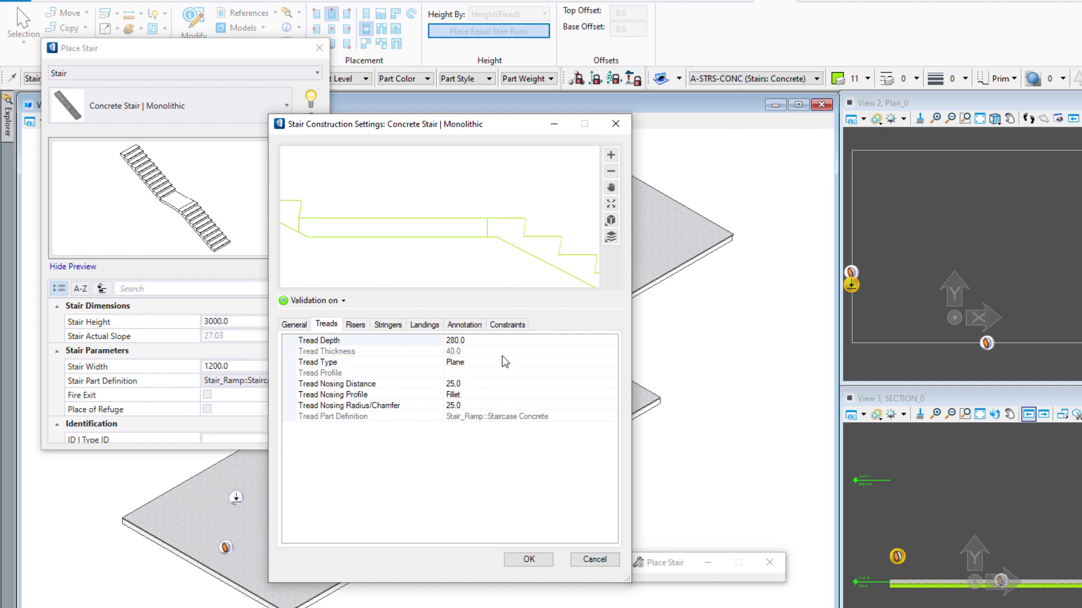
{"action": "left_click", "coordinate": [495, 395]}
{"action": "left_click", "coordinate": [612, 395]}
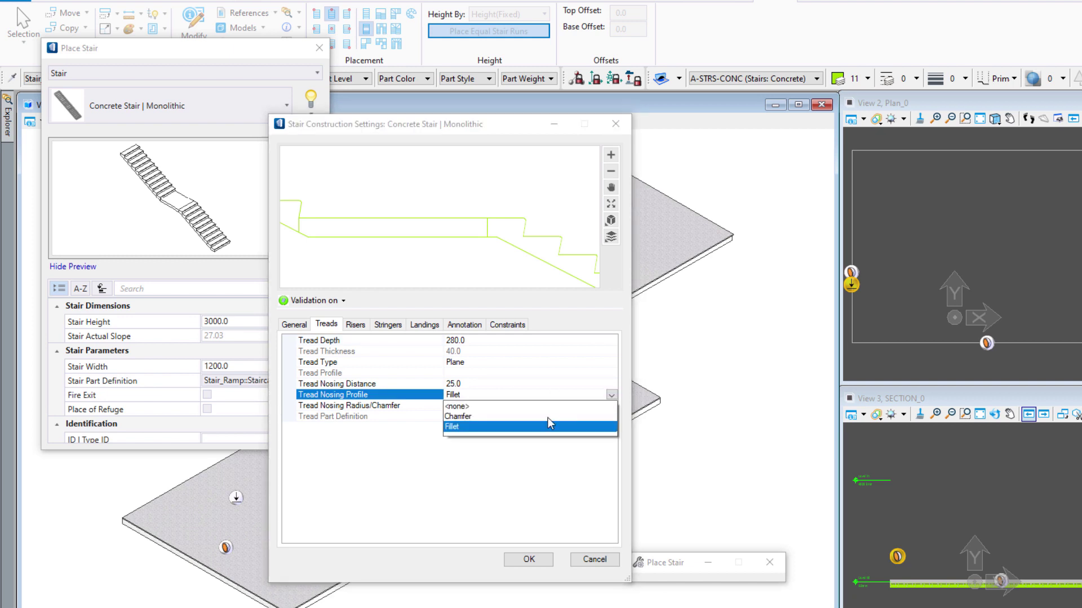
{"action": "left_click", "coordinate": [529, 423]}
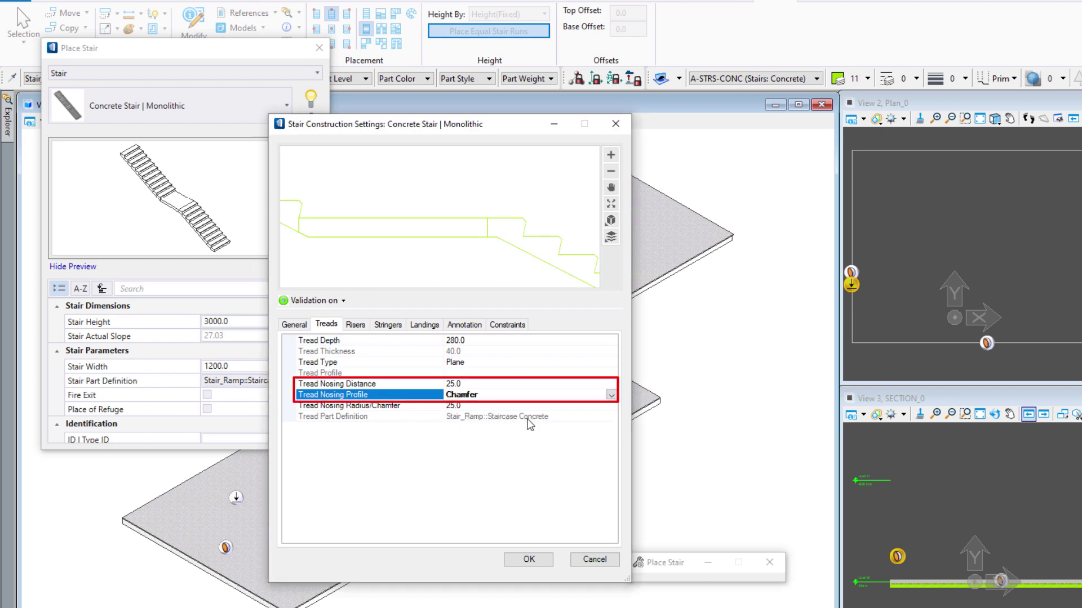
{"action": "left_click", "coordinate": [611, 395]}
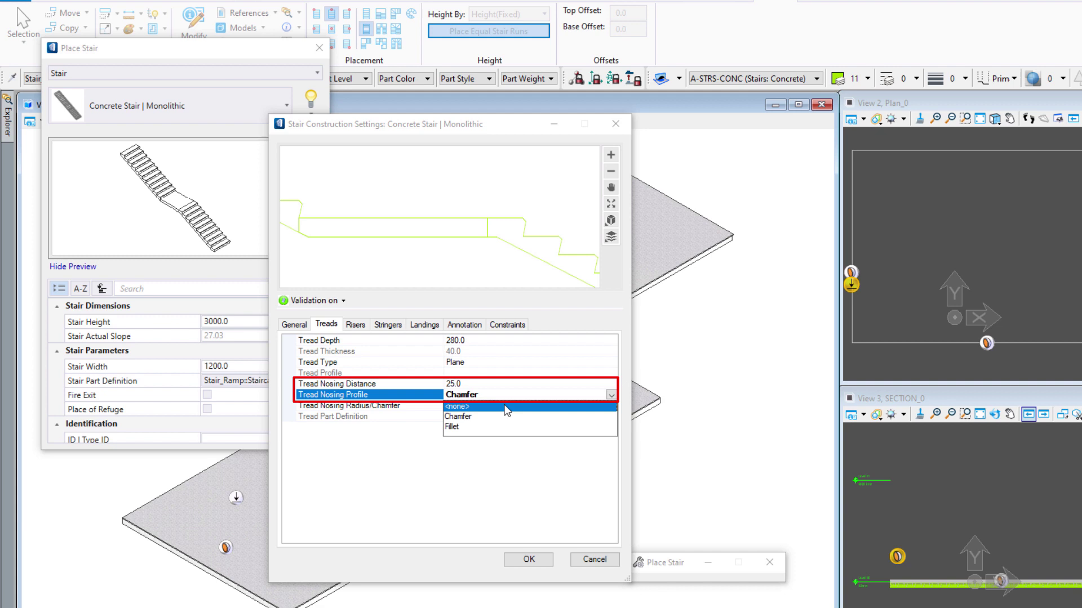
{"action": "left_click", "coordinate": [506, 408]}
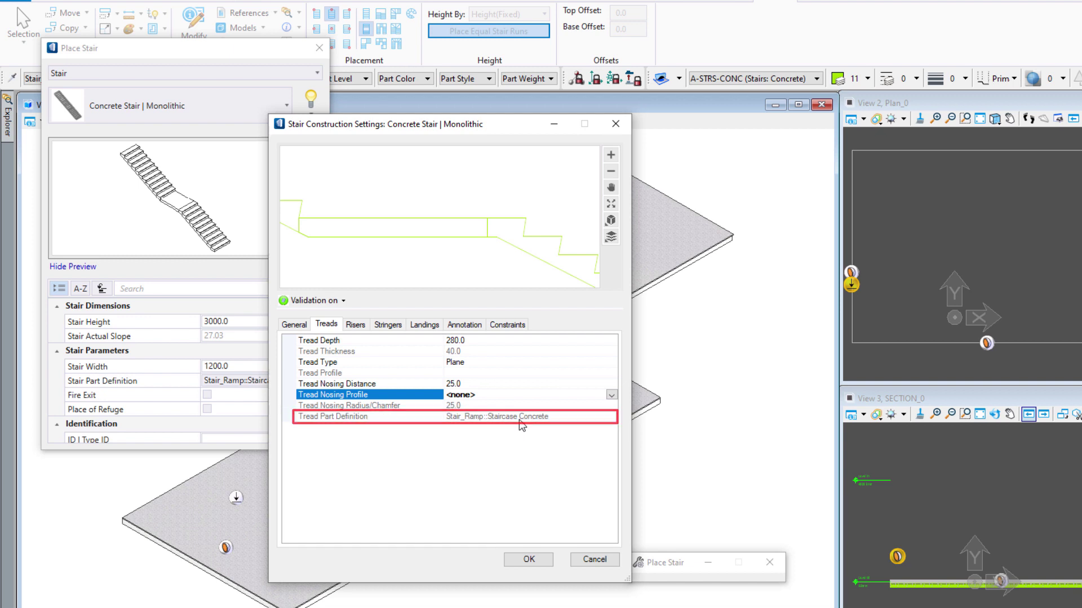
Set the stair's Riser Target Height to 150.
{"action": "left_click", "coordinate": [356, 325]}
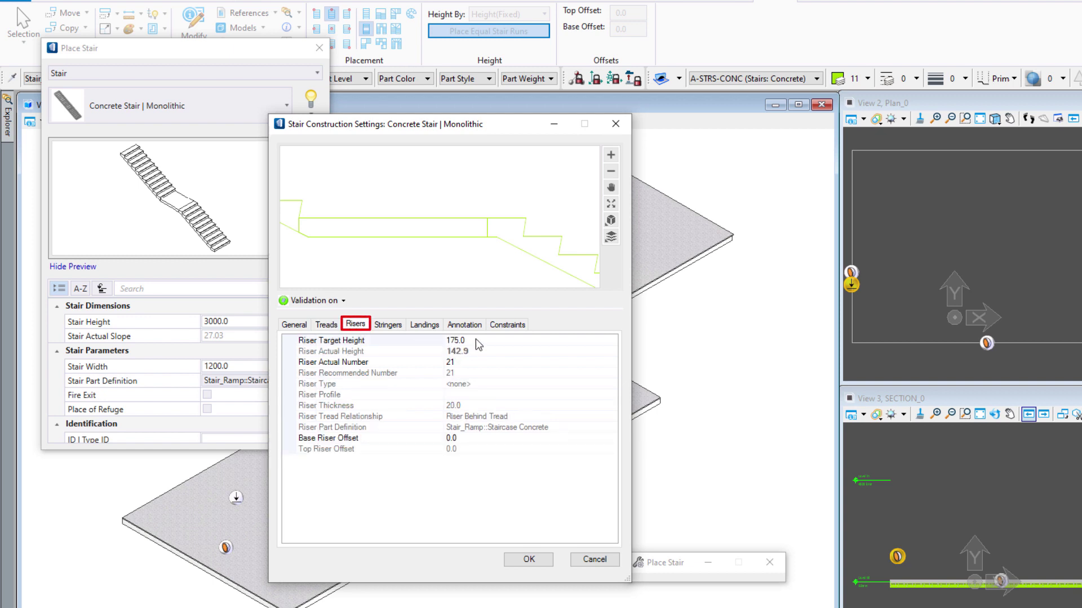
{"action": "left_click", "coordinate": [451, 343]}
{"action": "left_click_drag", "start_coordinate": [467, 340], "coordinate": [441, 345]}
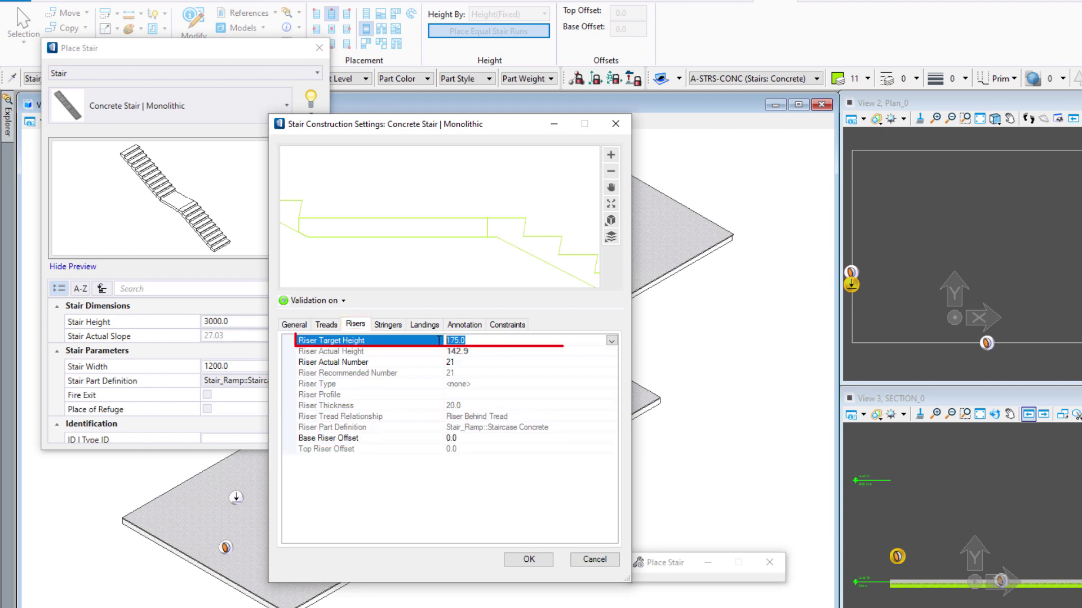
{"action": "type", "text": "150"}
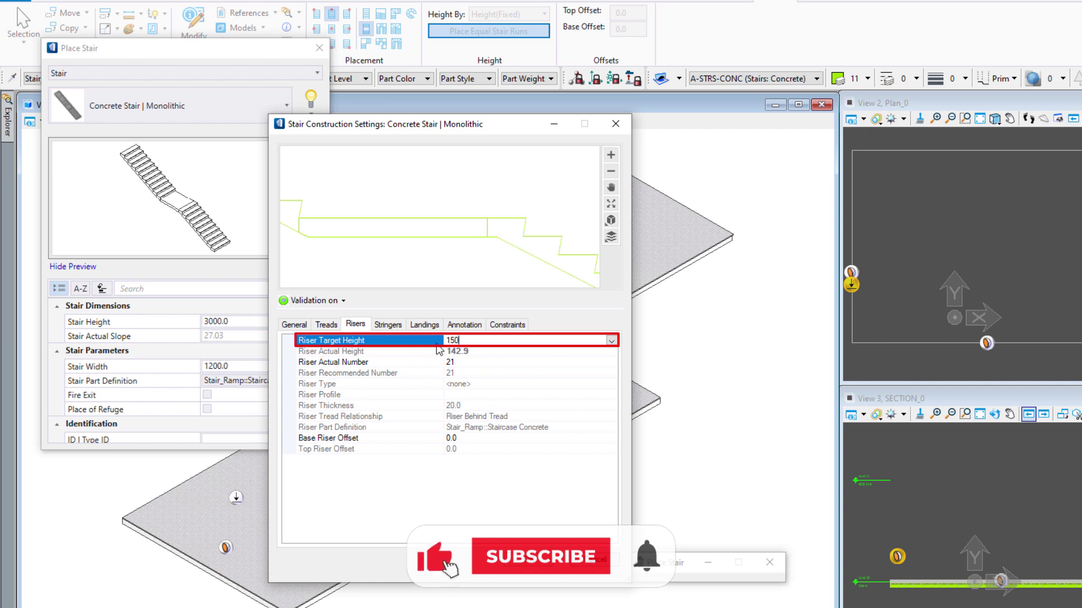
{"action": "key", "text": "Return"}
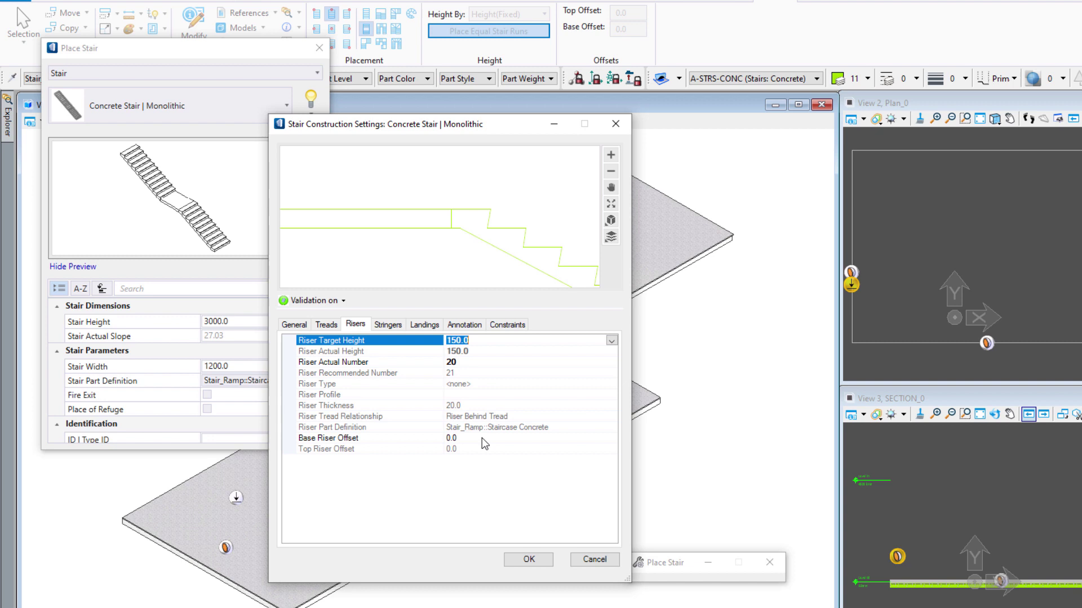
Change the Carriage Offset value in the stair's stringer settings.
{"action": "left_click", "coordinate": [397, 325]}
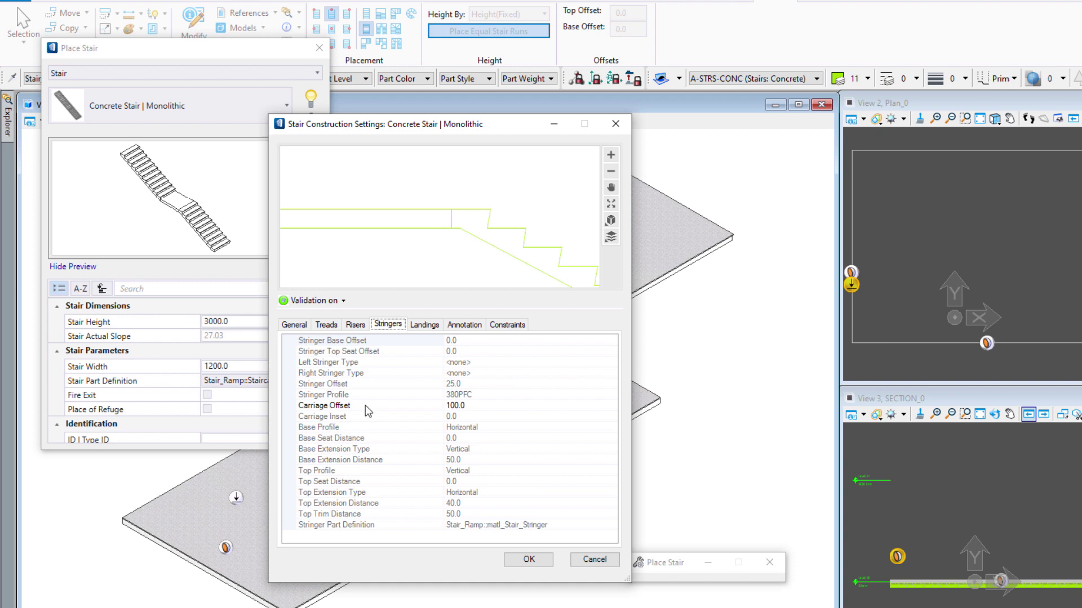
{"action": "left_click", "coordinate": [483, 405]}
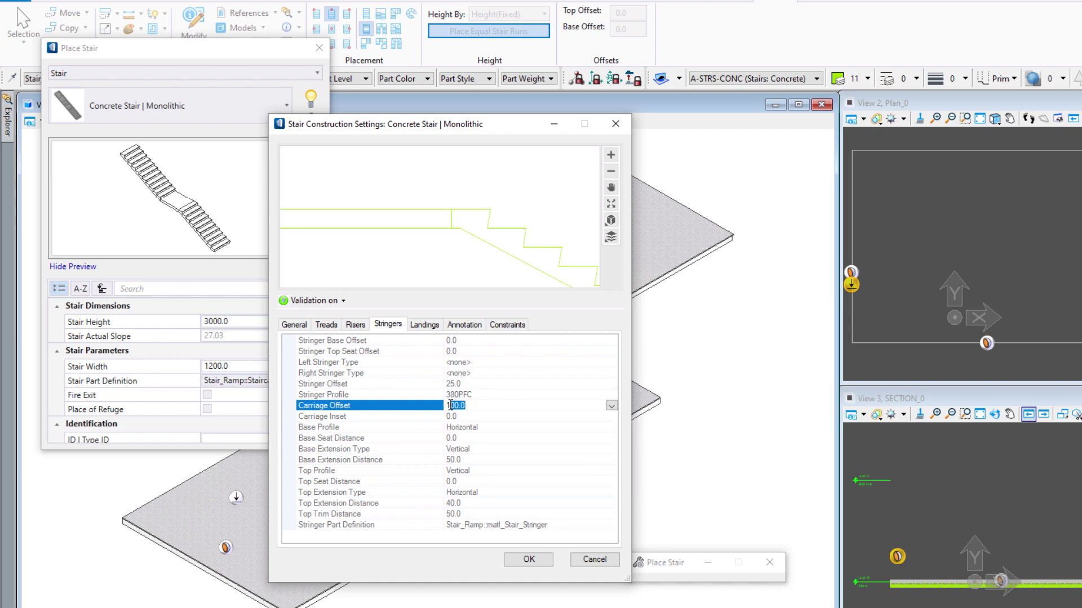
{"action": "key", "text": "BackSpace"}
{"action": "key", "text": "BackSpace"}
{"action": "key", "text": "BackSpace"}
{"action": "key", "text": "BackSpace"}
{"action": "key", "text": "BackSpace"}
Set the stair's Landing Thickness to 200.
{"action": "left_click", "coordinate": [435, 329]}
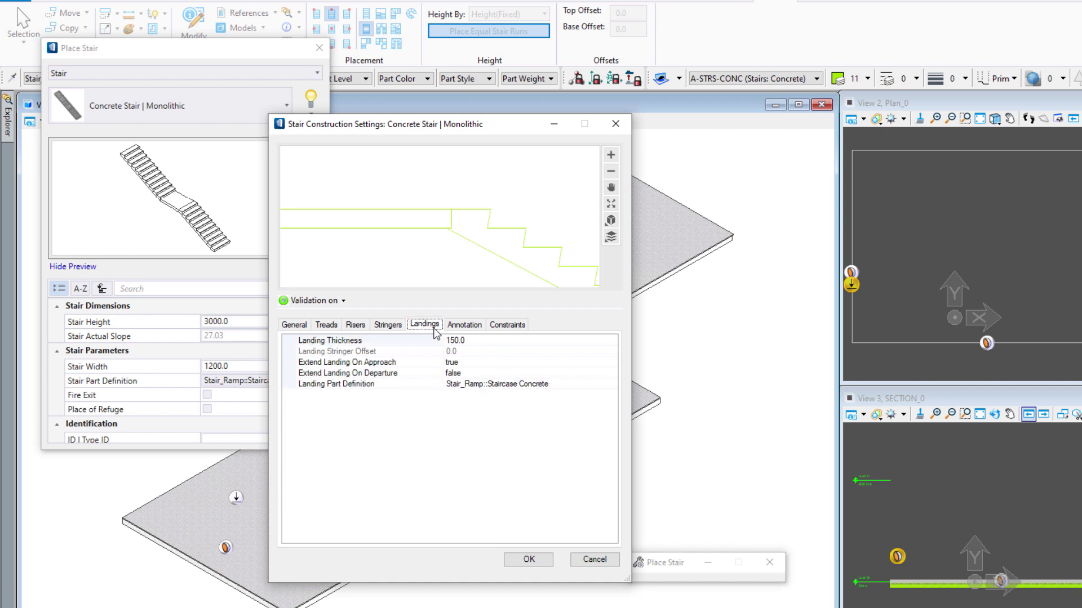
{"action": "left_click", "coordinate": [448, 340]}
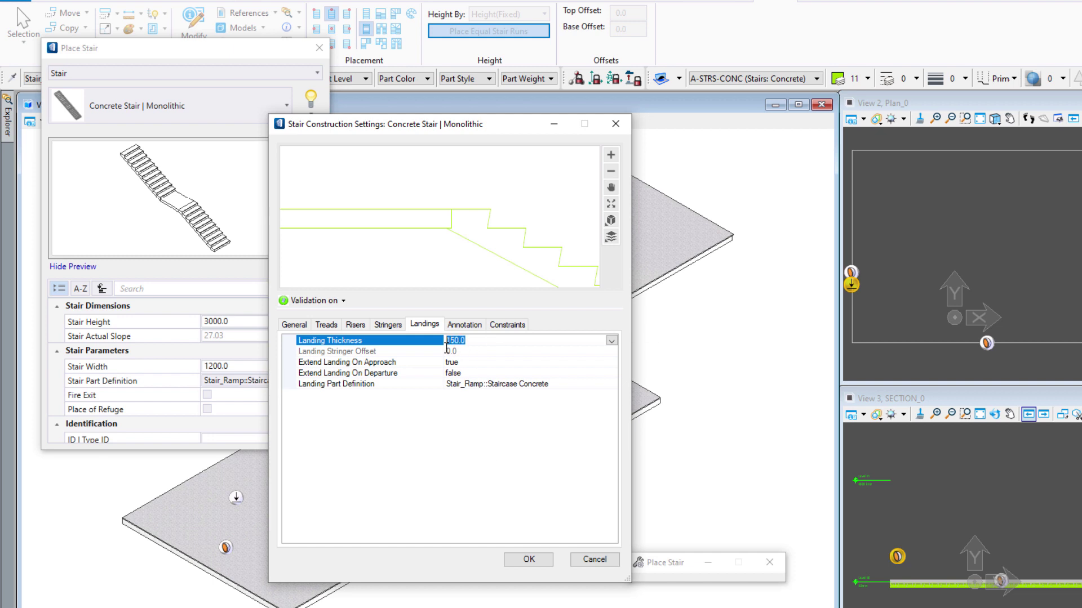
{"action": "type", "text": "200"}
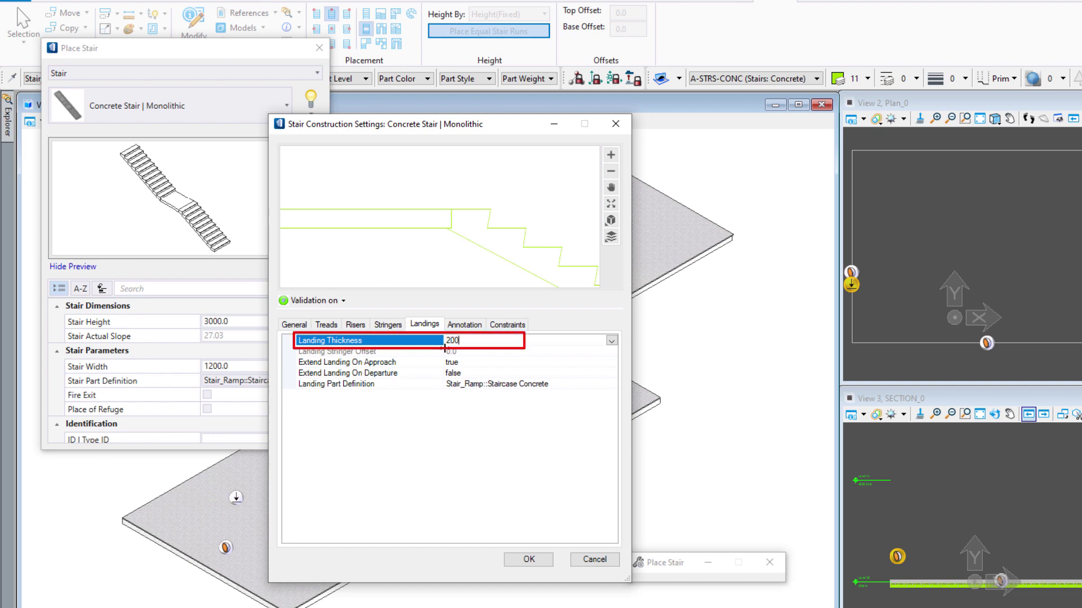
{"action": "key", "text": "Return"}
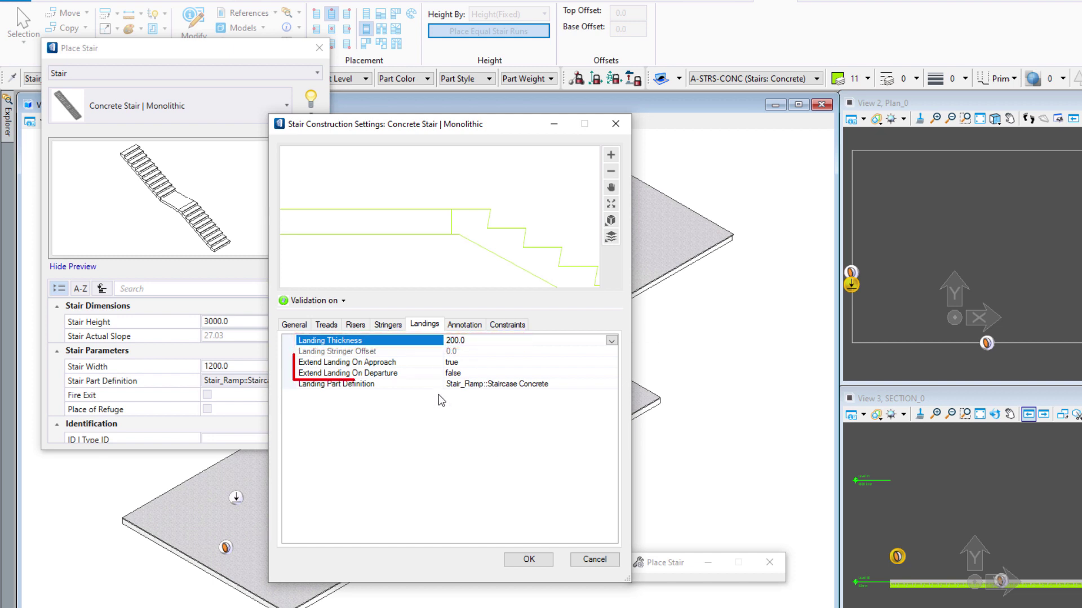
Set Extend Landing On Approach to false in the stair's landing settings.
{"action": "left_click", "coordinate": [464, 362]}
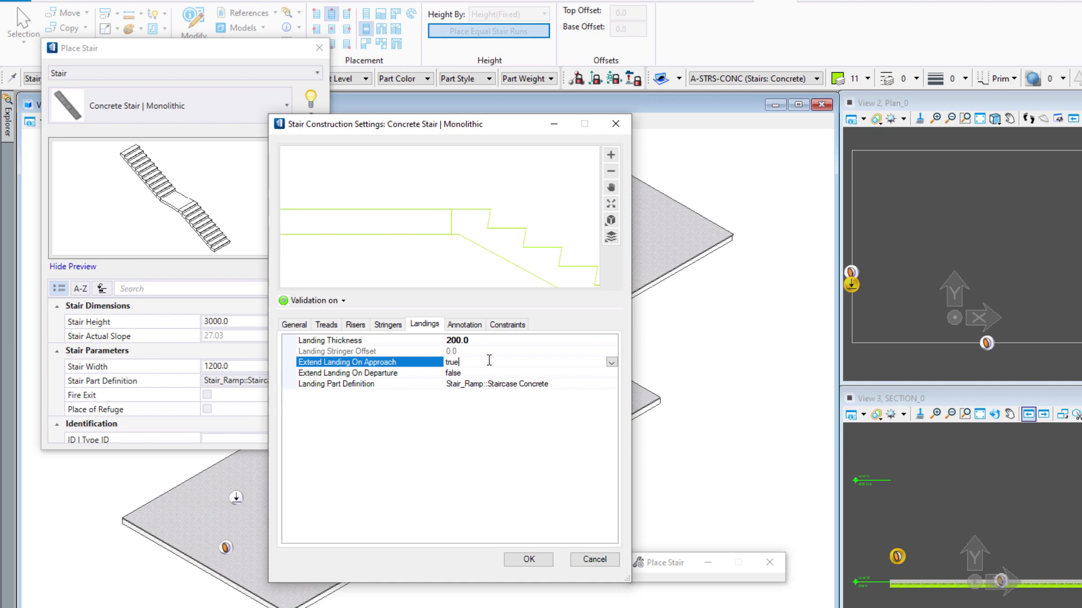
{"action": "left_click", "coordinate": [611, 364]}
{"action": "left_click", "coordinate": [471, 384]}
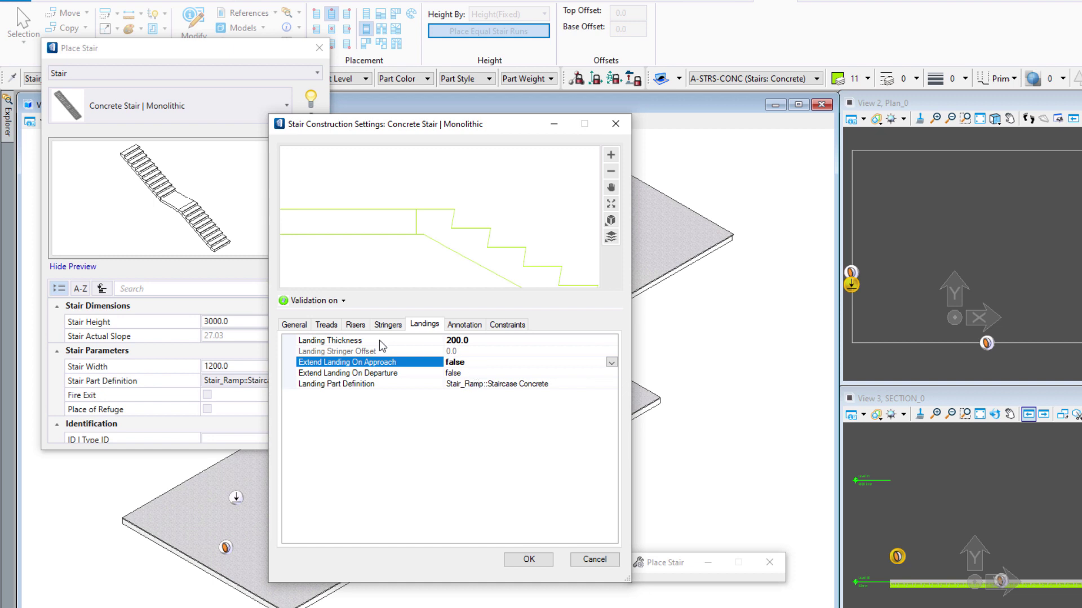
Change the stair's Tread Type to Slab in the tread settings.
{"action": "left_click", "coordinate": [330, 329]}
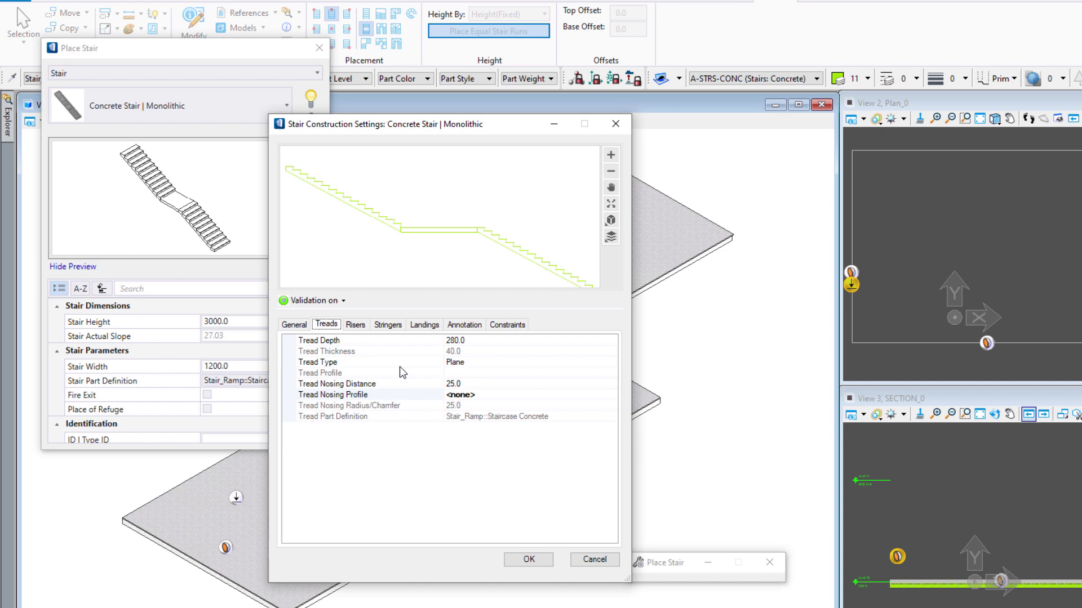
{"action": "left_click", "coordinate": [480, 362]}
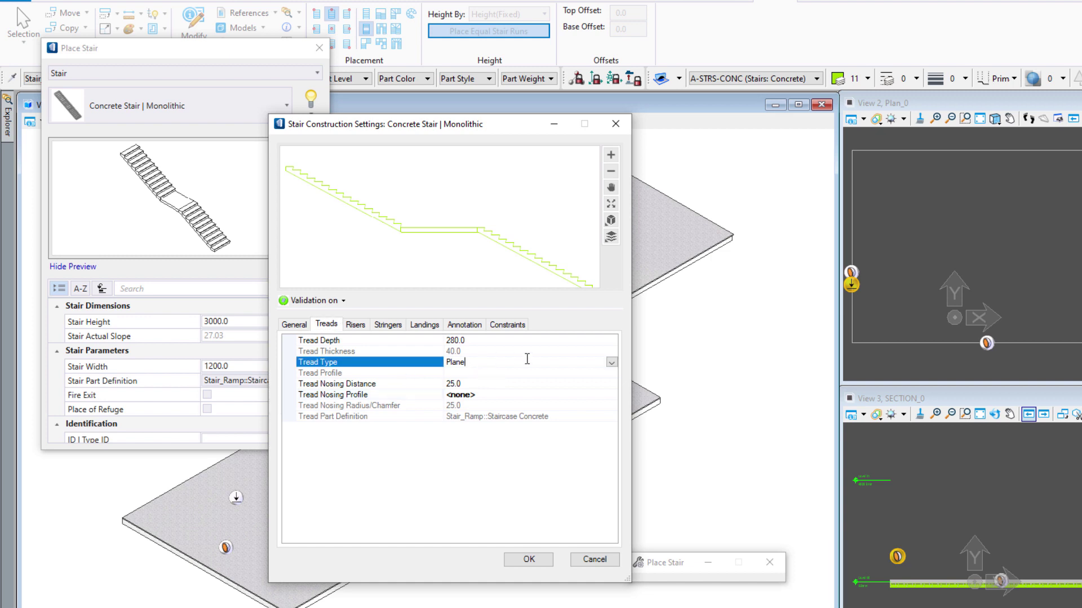
{"action": "left_click", "coordinate": [612, 362]}
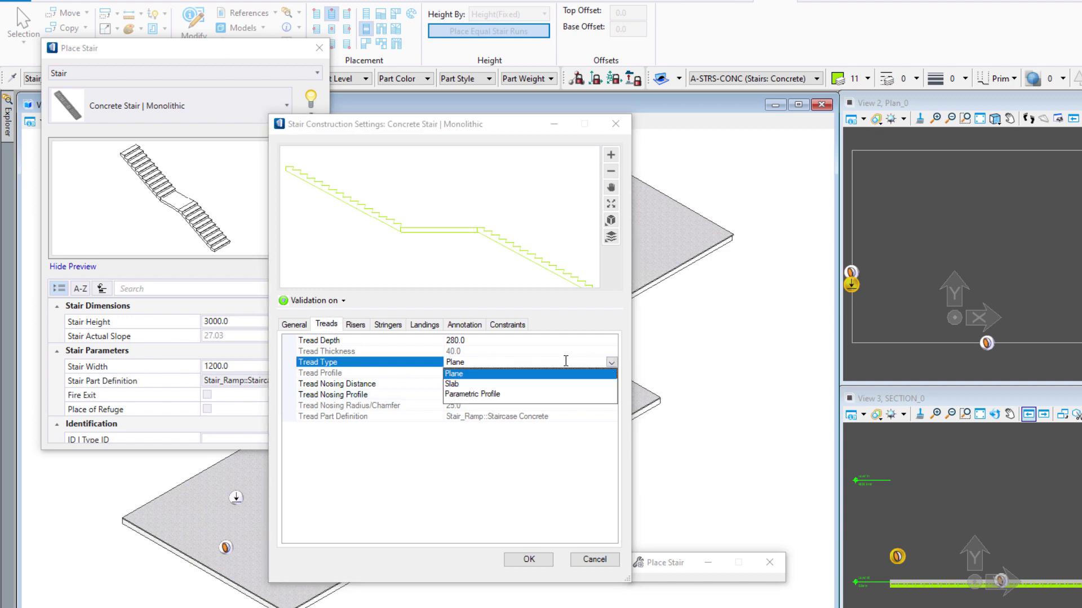
{"action": "left_click", "coordinate": [453, 384]}
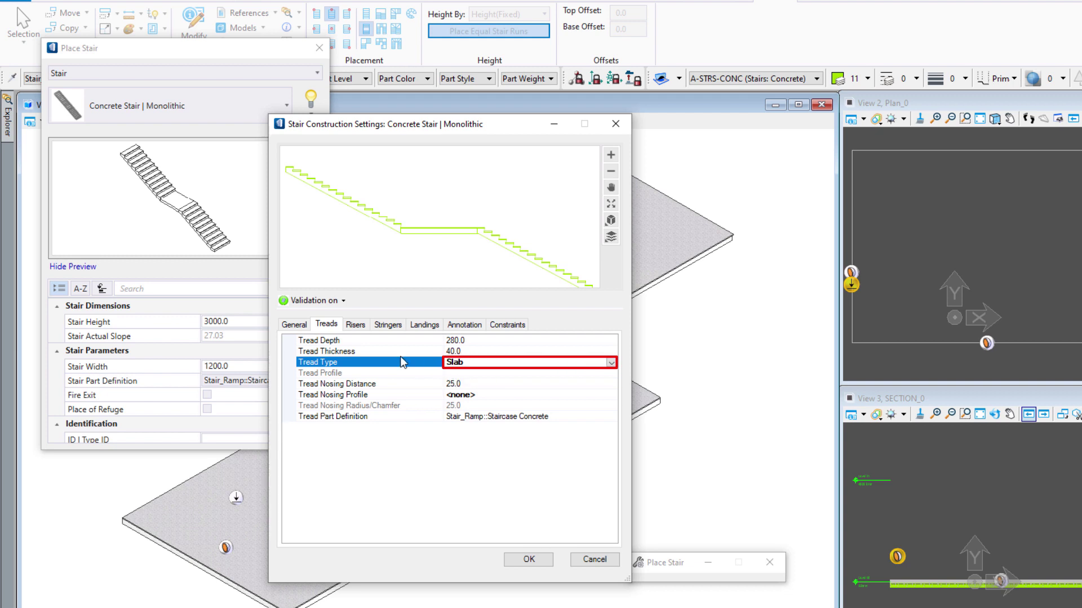
Set the slab treads' Tread Thickness to 35 and inspect the treads up close in the stair preview.
{"action": "left_click", "coordinate": [465, 351]}
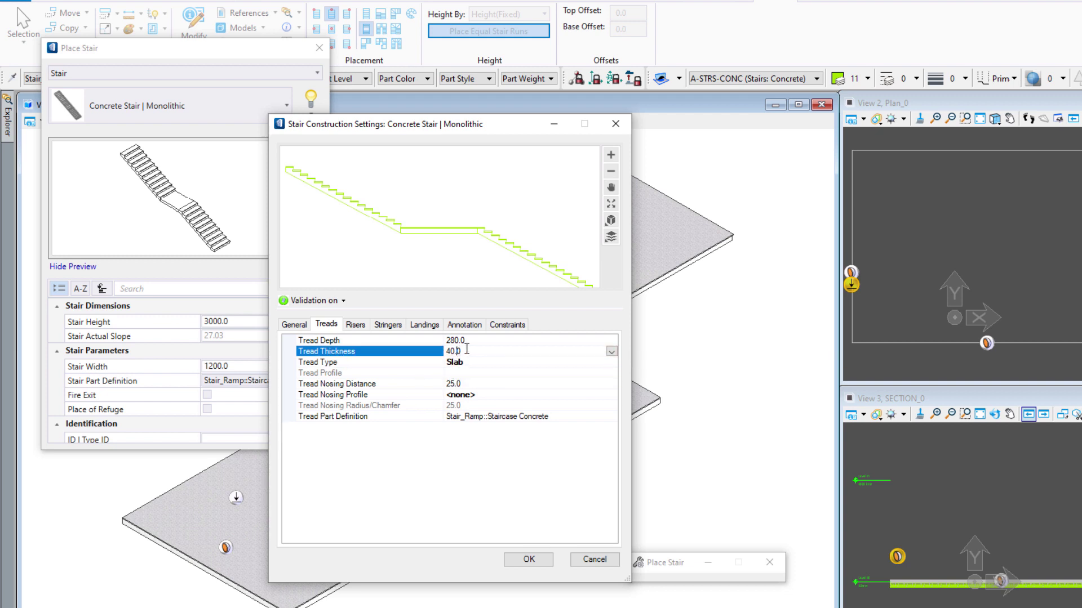
{"action": "left_click_drag", "start_coordinate": [467, 350], "coordinate": [445, 350]}
{"action": "type", "text": "3"}
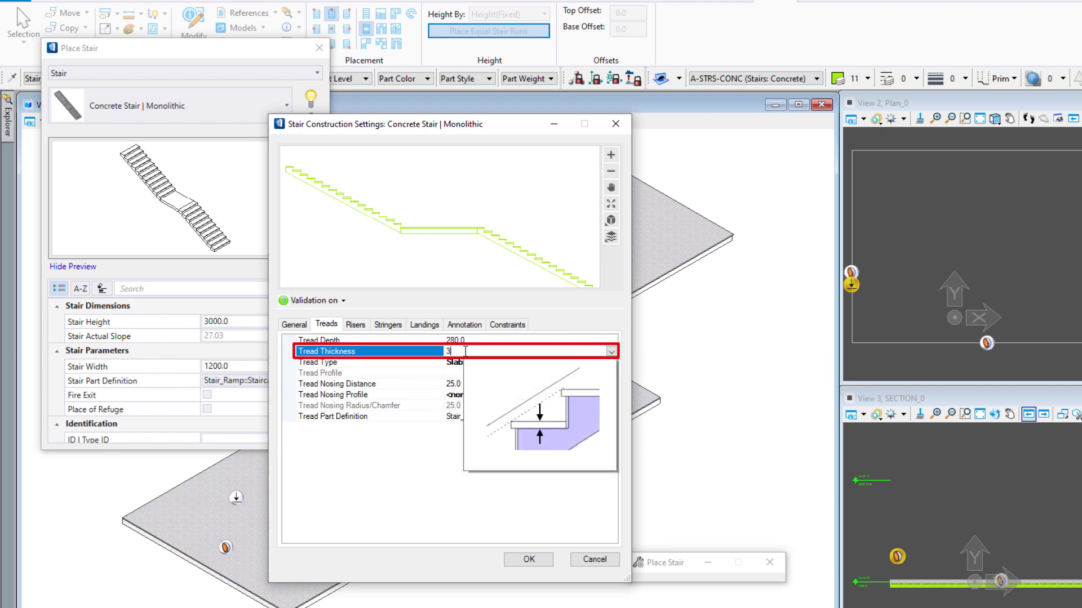
{"action": "type", "text": "5"}
{"action": "key", "text": "Return"}
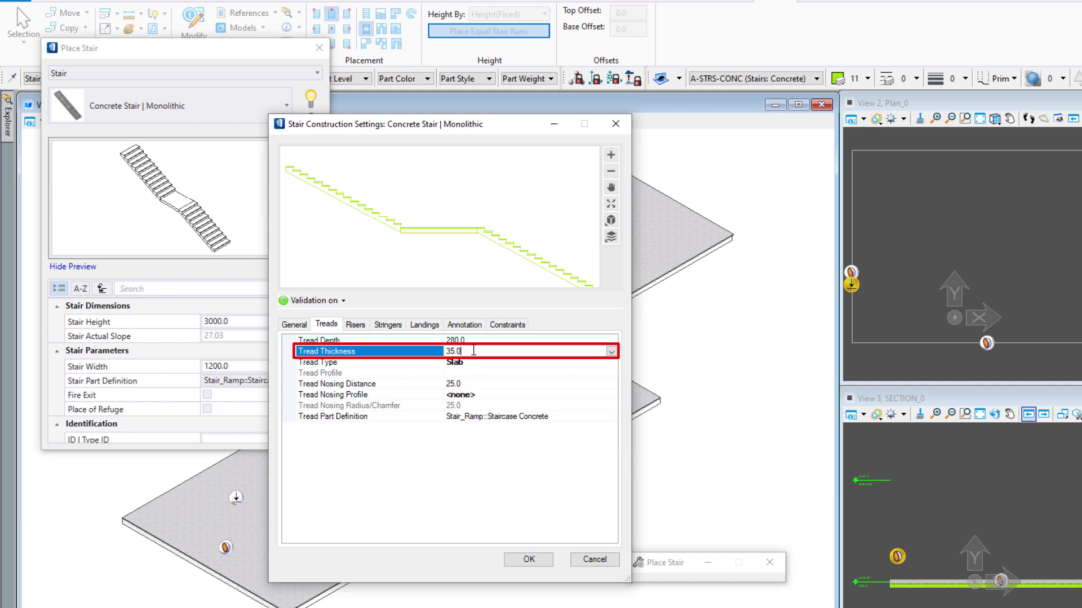
{"action": "left_click", "coordinate": [611, 157]}
{"action": "left_click", "coordinate": [611, 156]}
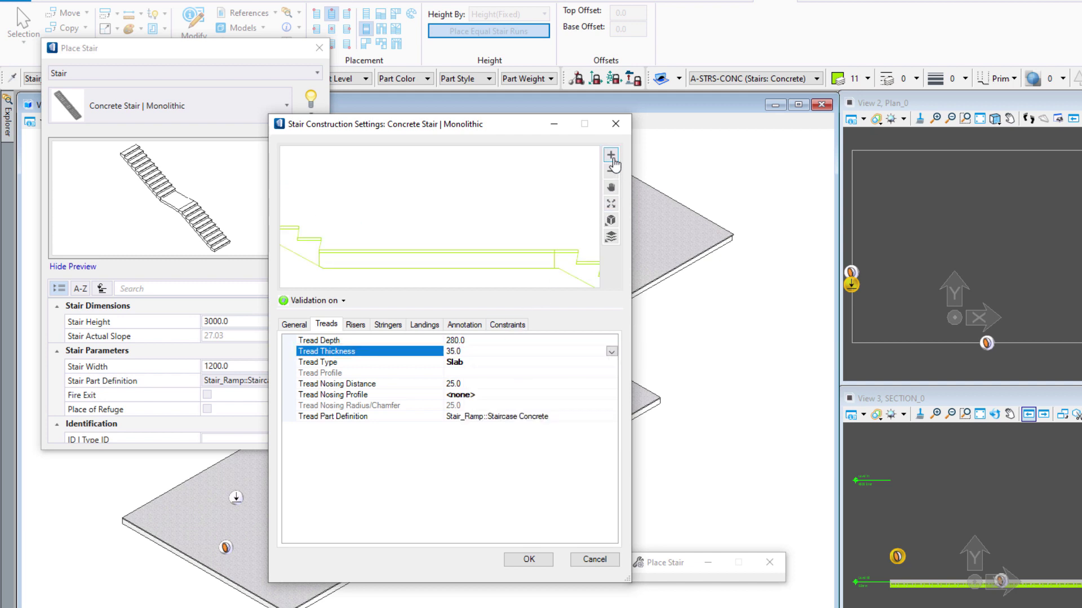
{"action": "scroll", "coordinate": [563, 241], "scroll_direction": "up", "scroll_amount": 2}
{"action": "right_click", "coordinate": [339, 173]}
{"action": "left_click", "coordinate": [457, 212]}
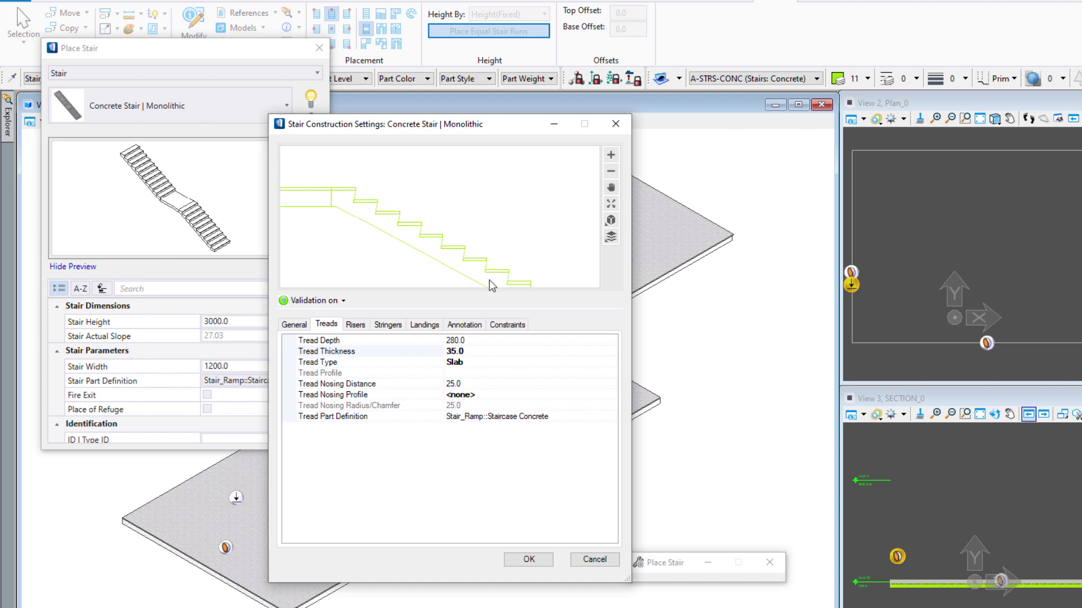
Assign the Granite Floor part from the Finishes family as the stair's Tread Part Definition.
{"action": "left_click", "coordinate": [571, 420]}
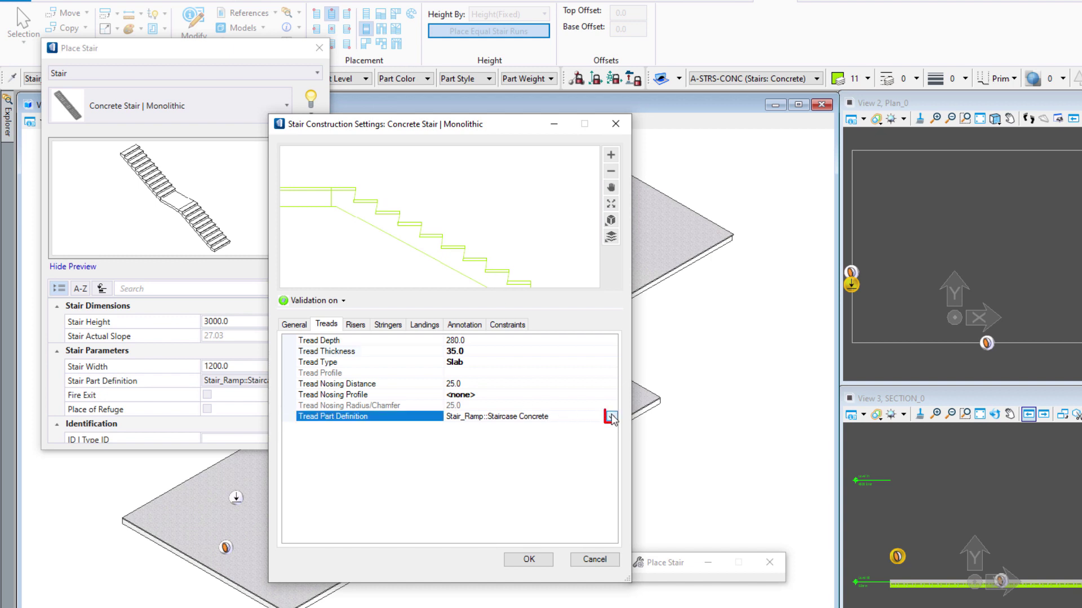
{"action": "left_click", "coordinate": [611, 417]}
{"action": "left_click", "coordinate": [607, 448]}
{"action": "scroll", "coordinate": [538, 491], "scroll_direction": "up", "scroll_amount": 10}
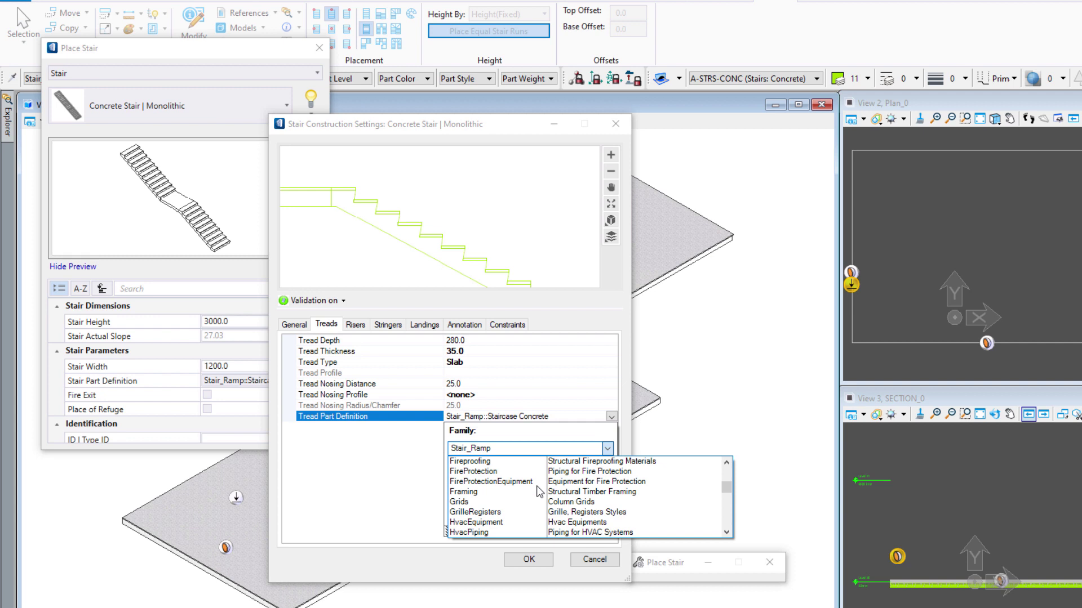
{"action": "scroll", "coordinate": [538, 491], "scroll_direction": "up", "scroll_amount": 1}
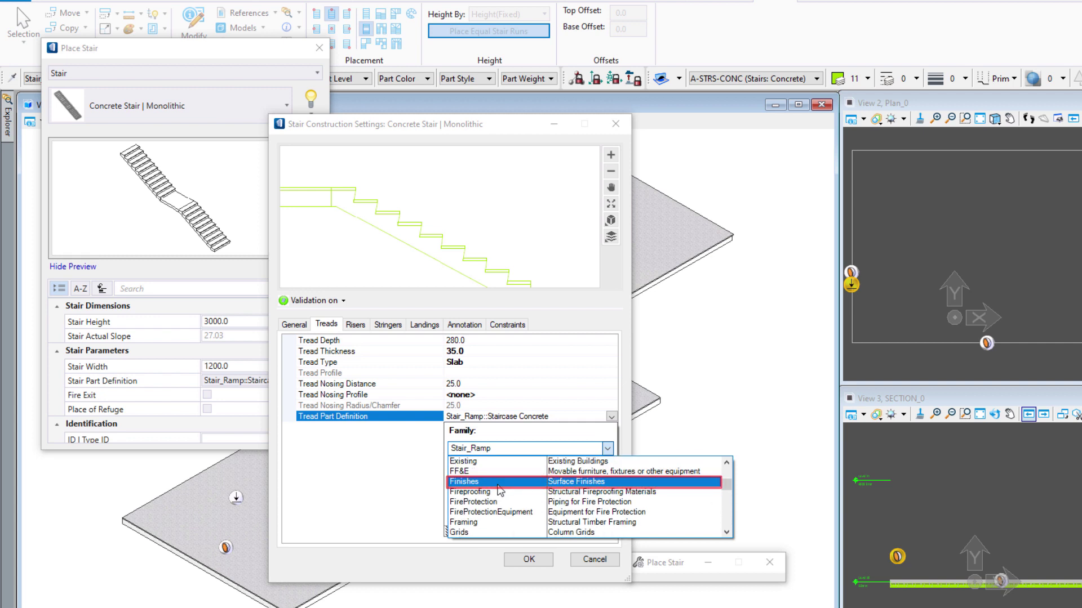
{"action": "left_click", "coordinate": [497, 484]}
{"action": "left_click", "coordinate": [482, 497]}
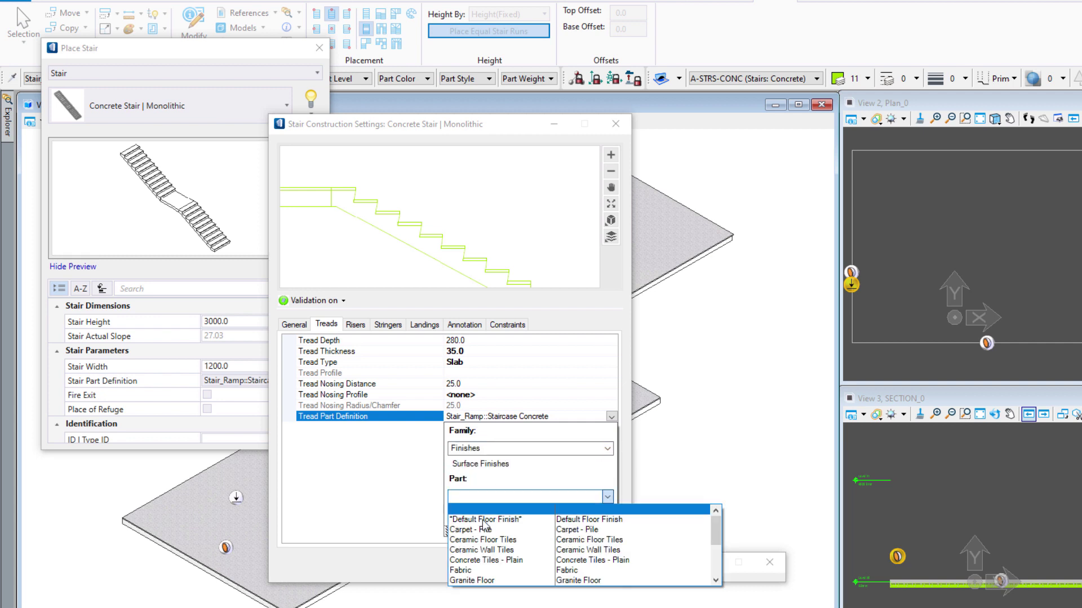
{"action": "left_click", "coordinate": [488, 580]}
{"action": "left_click", "coordinate": [419, 498]}
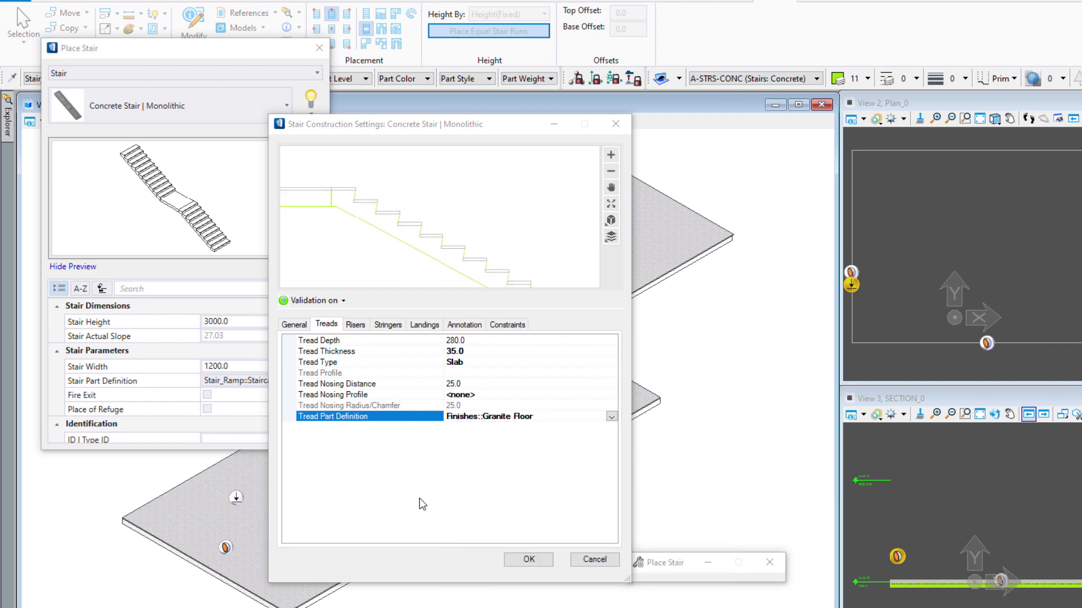
Change the stair's Riser Type to Straight Panel in the riser settings.
{"action": "left_click", "coordinate": [355, 324]}
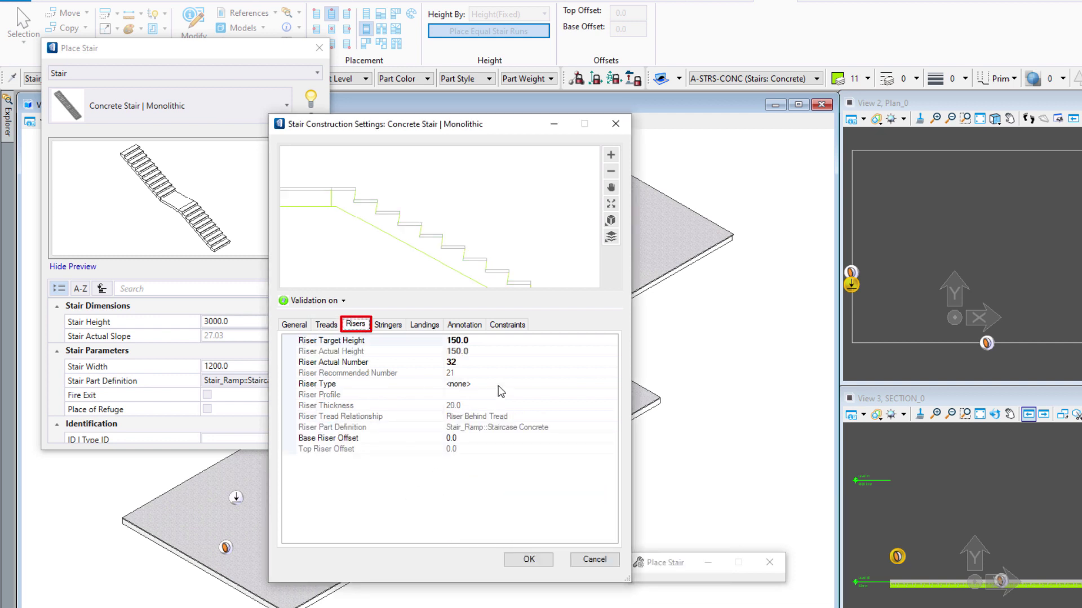
{"action": "left_click", "coordinate": [563, 382]}
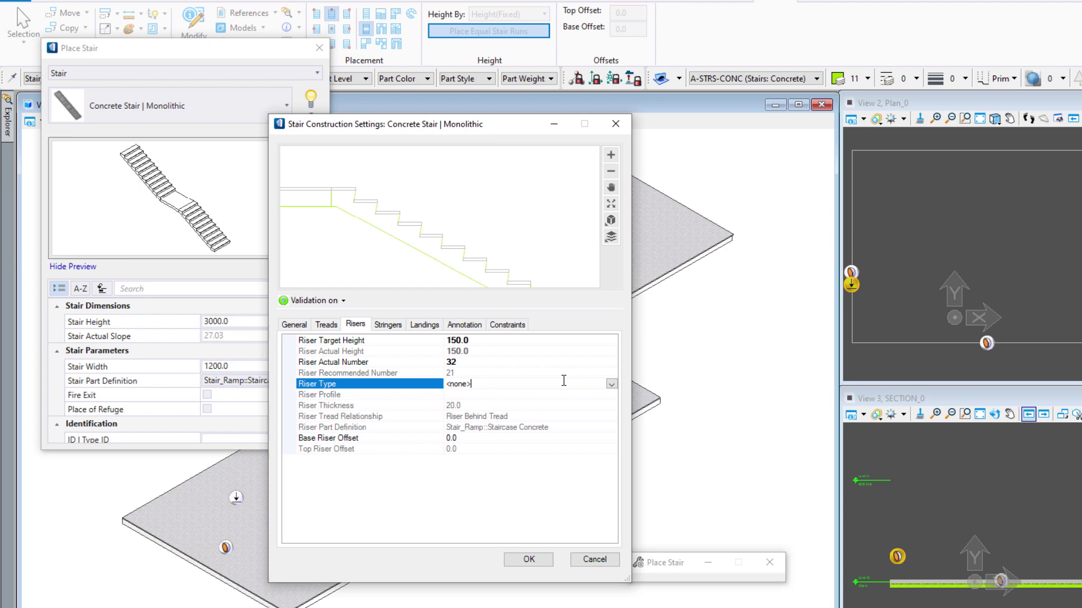
{"action": "left_click", "coordinate": [611, 384]}
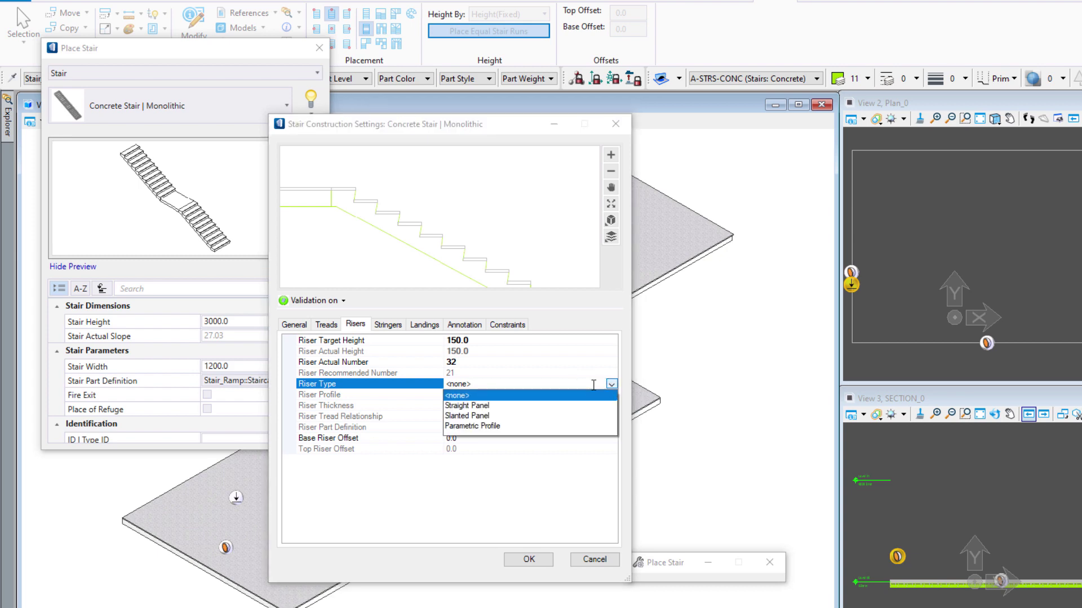
{"action": "left_click", "coordinate": [473, 405]}
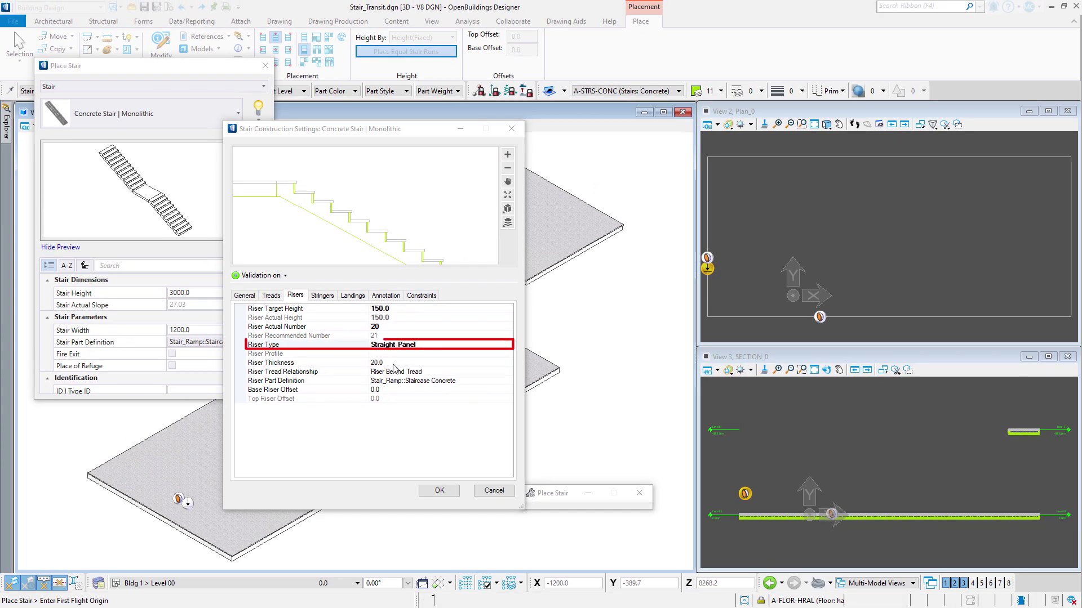
Set the Riser Thickness of the straight panel risers to 50.
{"action": "left_click", "coordinate": [395, 363]}
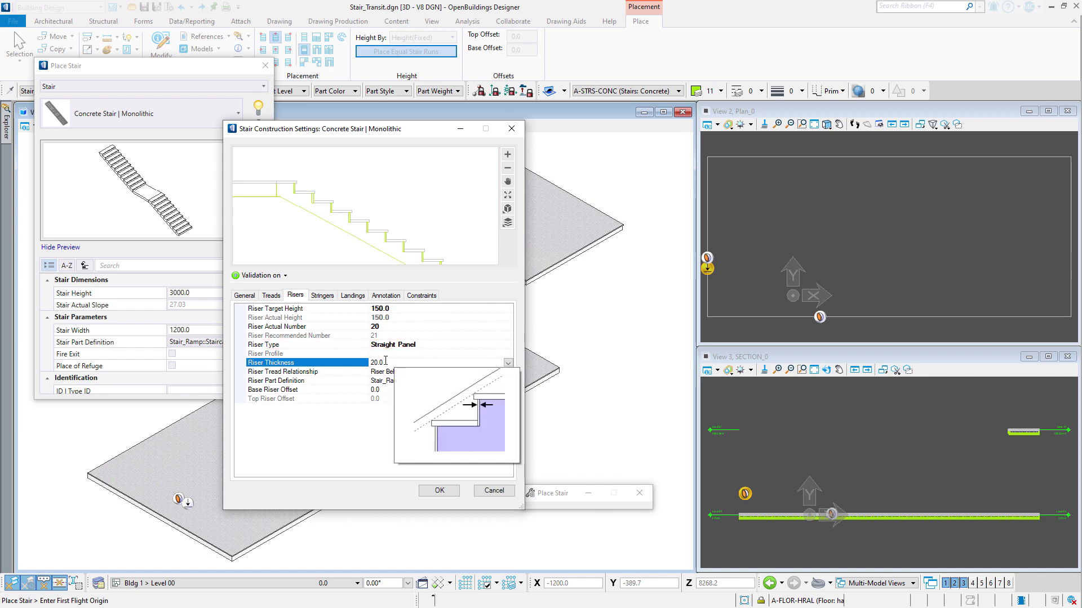
{"action": "left_click_drag", "start_coordinate": [385, 360], "coordinate": [367, 363]}
{"action": "type", "text": "60.0"}
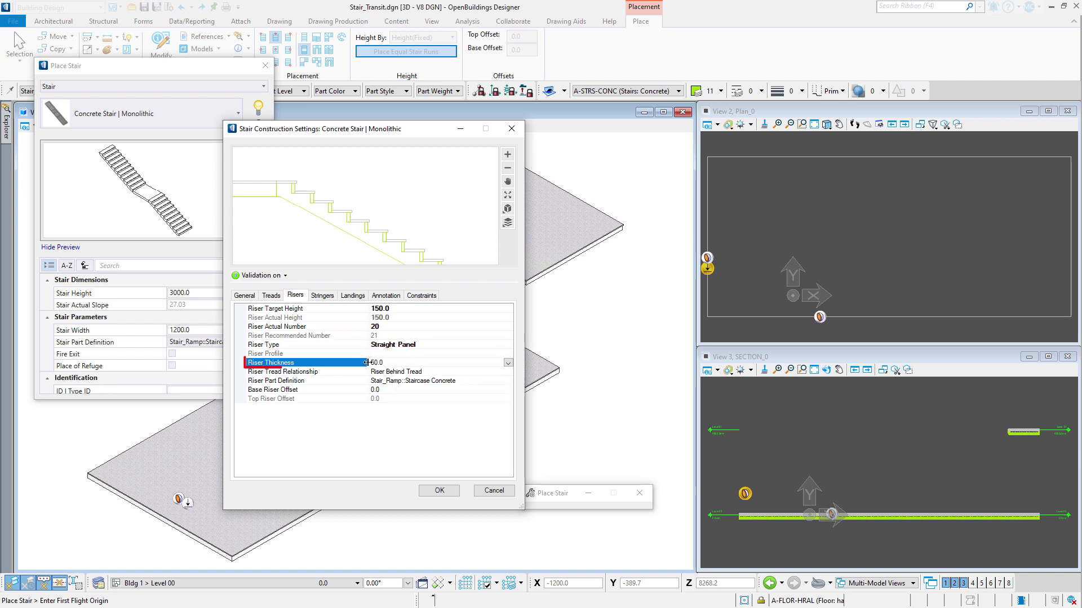
{"action": "left_click", "coordinate": [470, 372]}
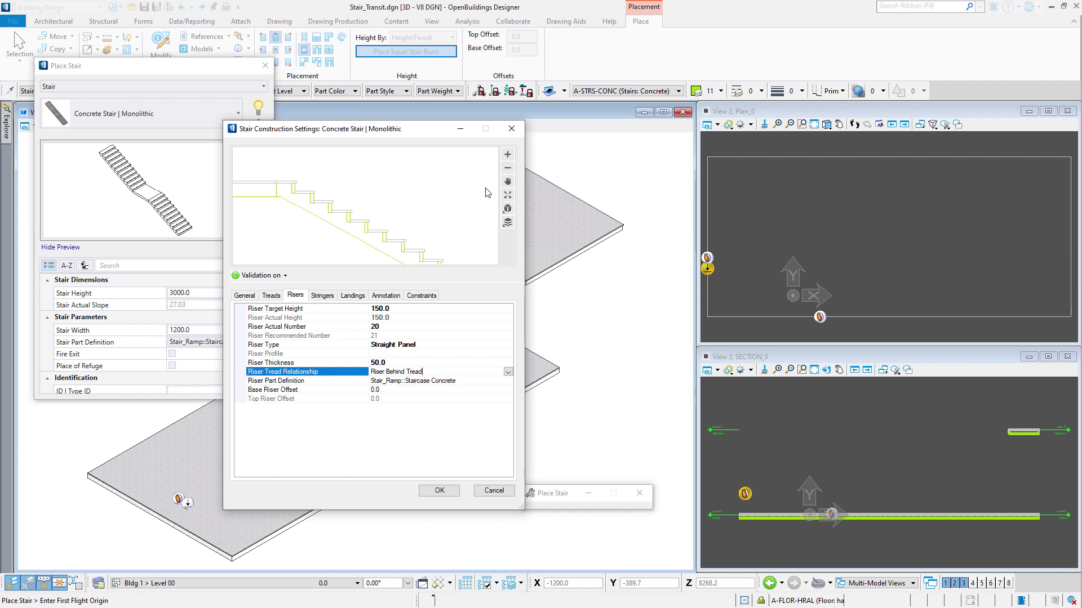
Focus the stair preview on the lowest steps and set the Base Riser Offset to 35.
{"action": "left_click", "coordinate": [510, 195]}
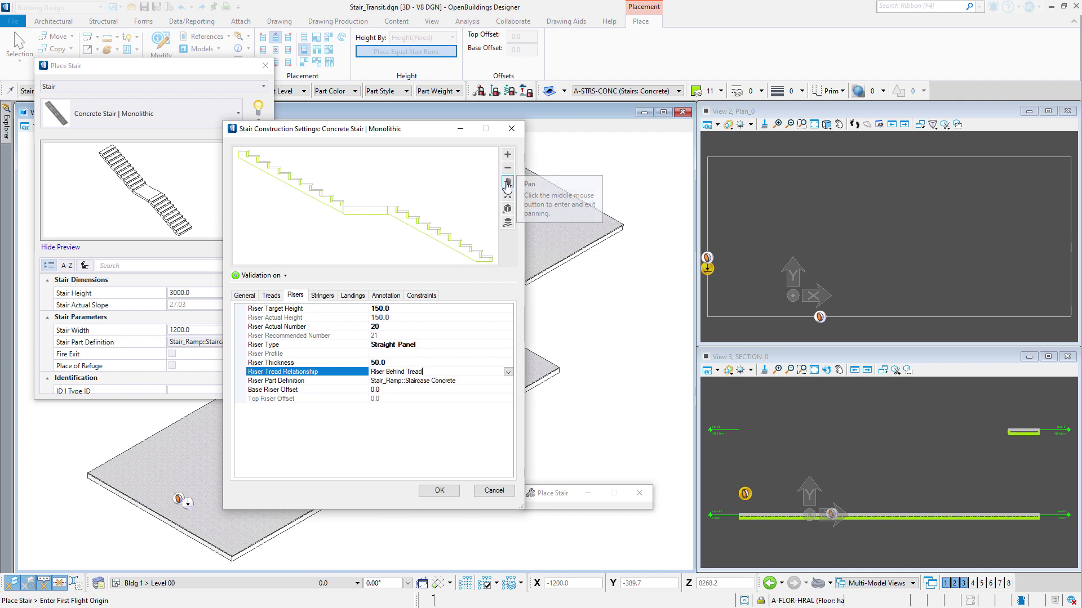
{"action": "left_click", "coordinate": [486, 262]}
{"action": "left_click_drag", "start_coordinate": [486, 262], "coordinate": [376, 219]}
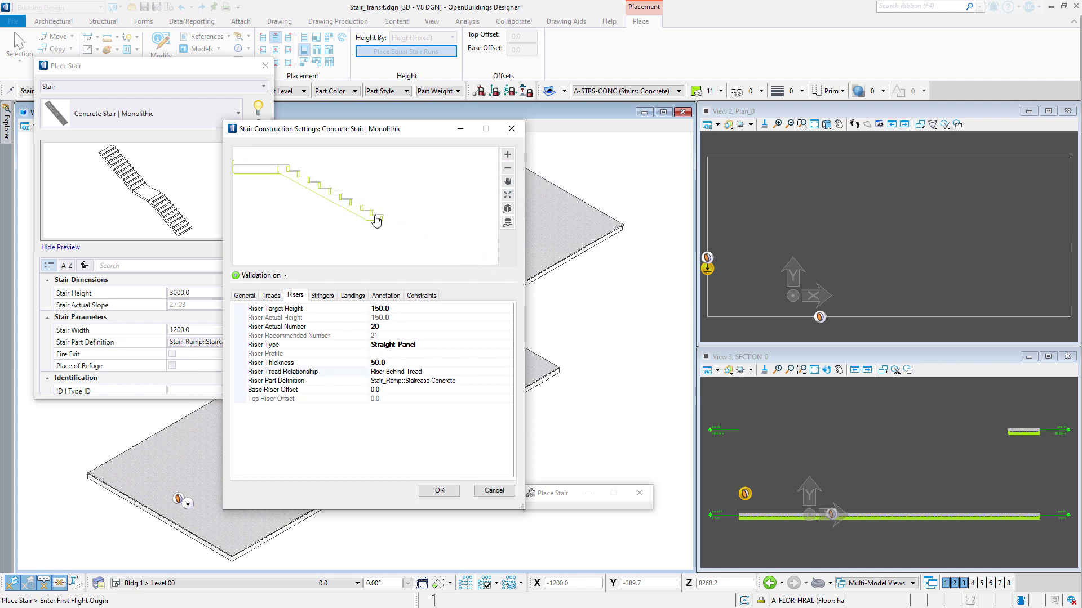
{"action": "right_click", "coordinate": [376, 217]}
{"action": "left_click", "coordinate": [415, 208]}
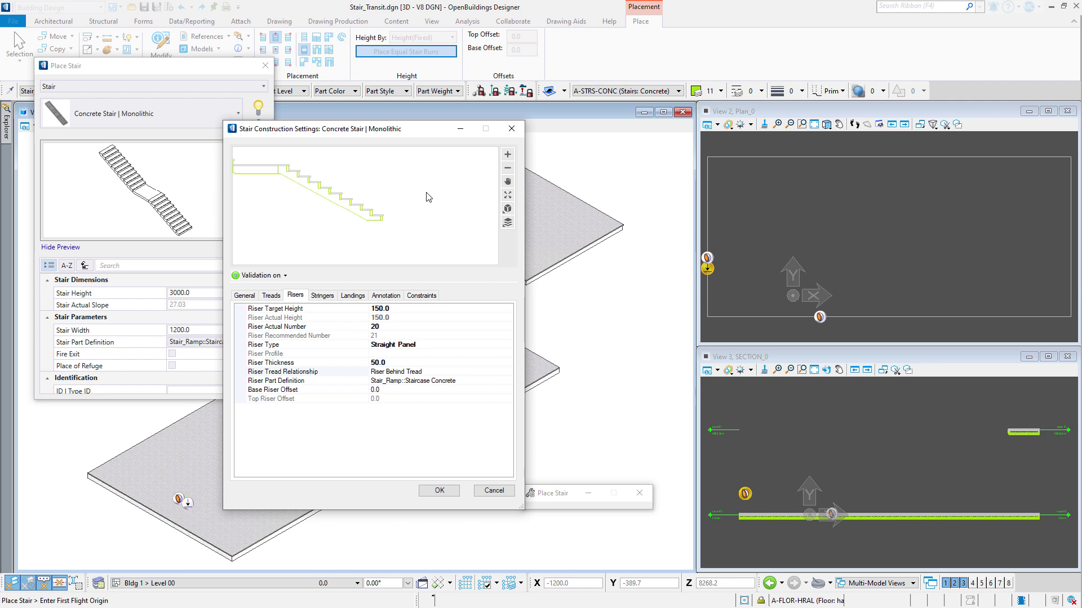
{"action": "left_click", "coordinate": [509, 159]}
{"action": "left_click", "coordinate": [509, 158]}
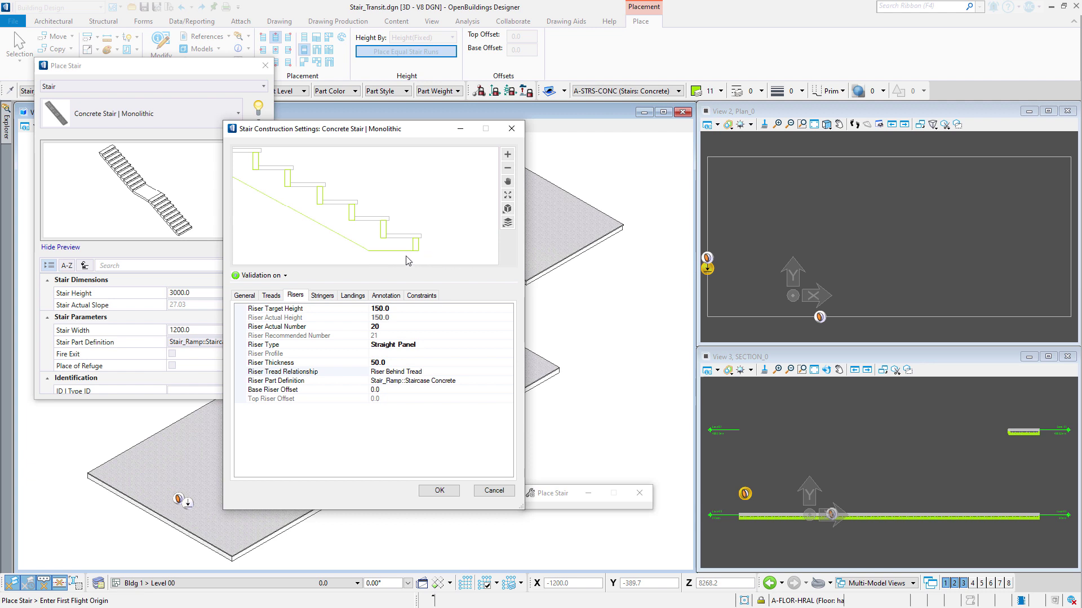
{"action": "left_click", "coordinate": [386, 391]}
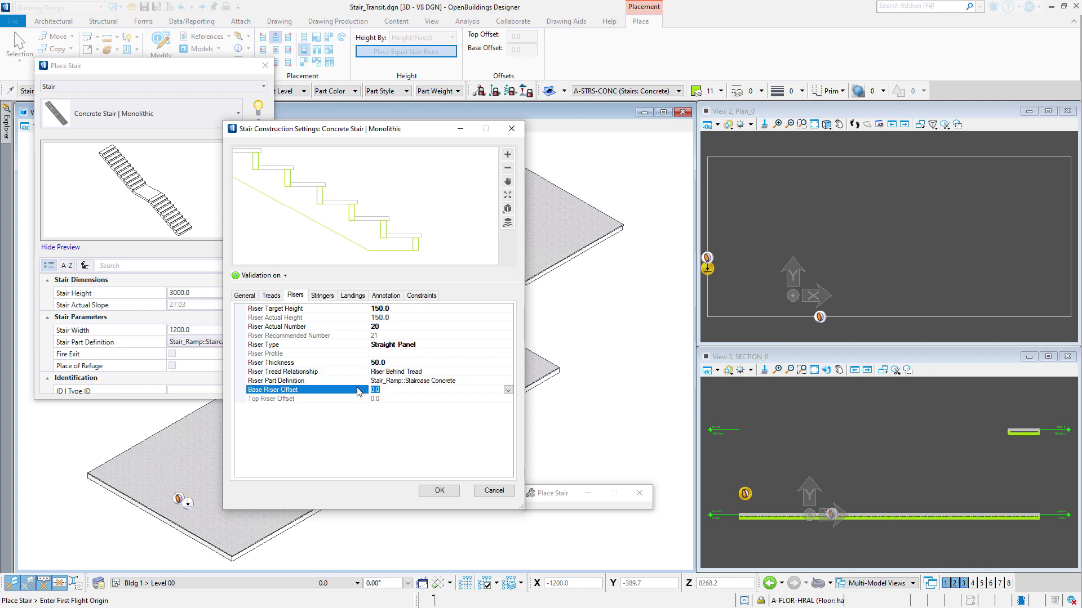
{"action": "type", "text": "35"}
{"action": "key", "text": "Return"}
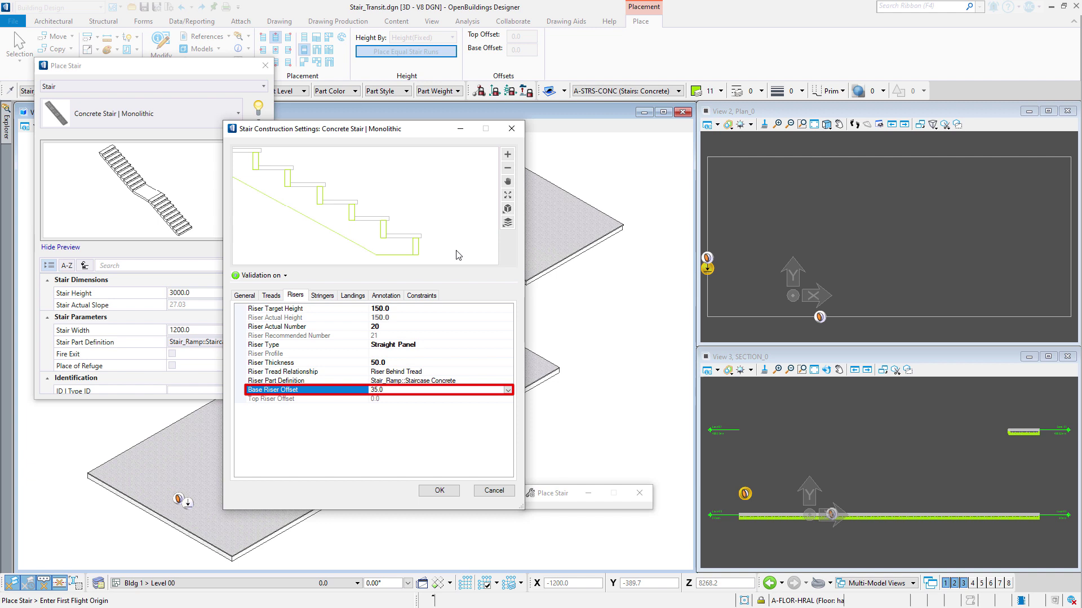
Review the stringer and landing settings, and set the annotation's Dimension Style to *Example_Dimensions (M).
{"action": "left_click", "coordinate": [330, 296]}
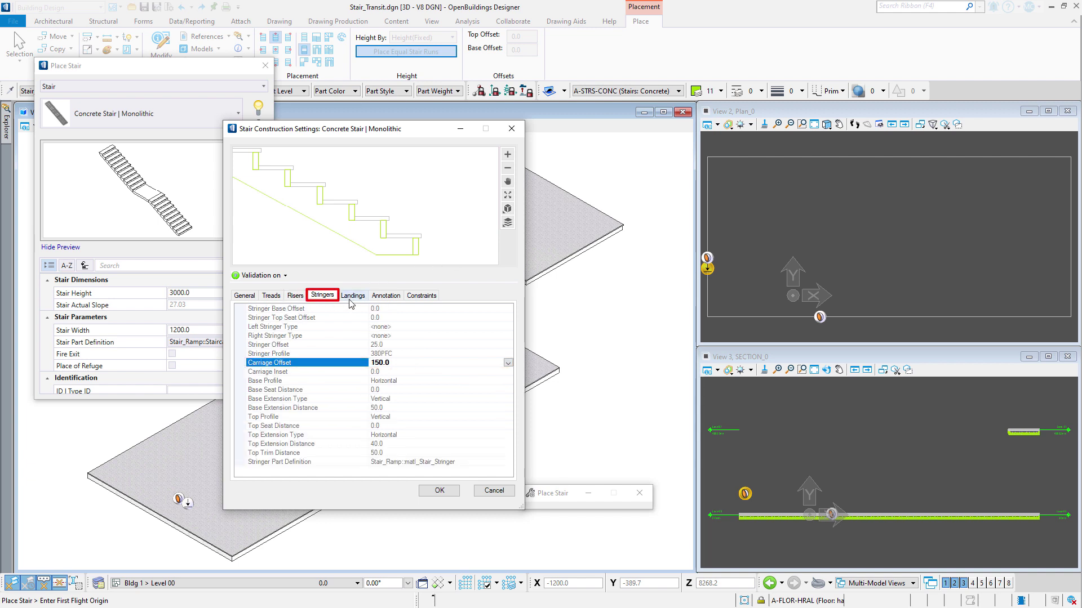
{"action": "left_click", "coordinate": [355, 296]}
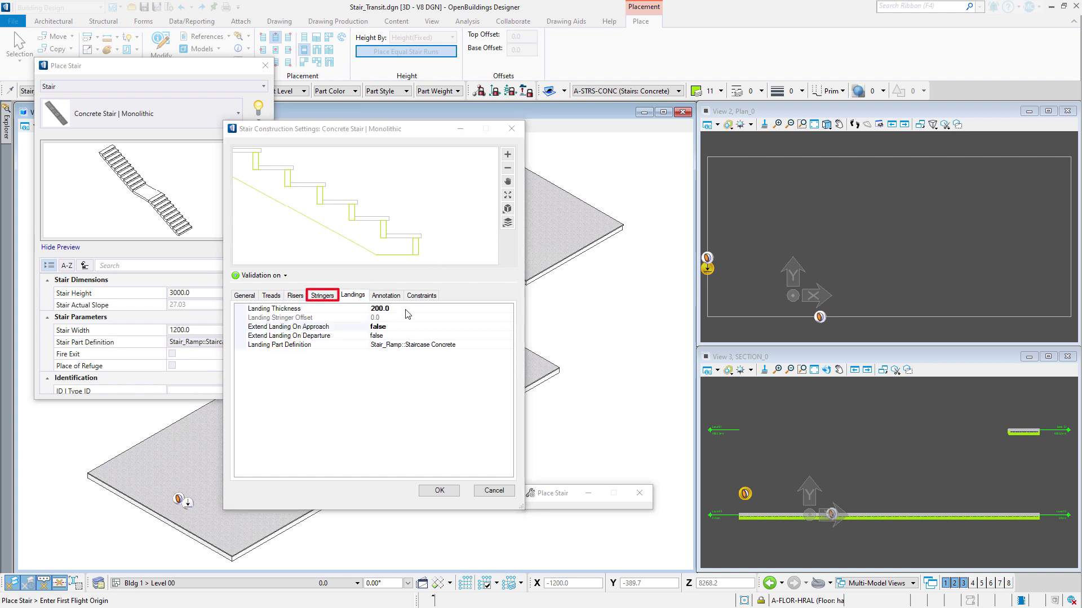
{"action": "left_click", "coordinate": [395, 297]}
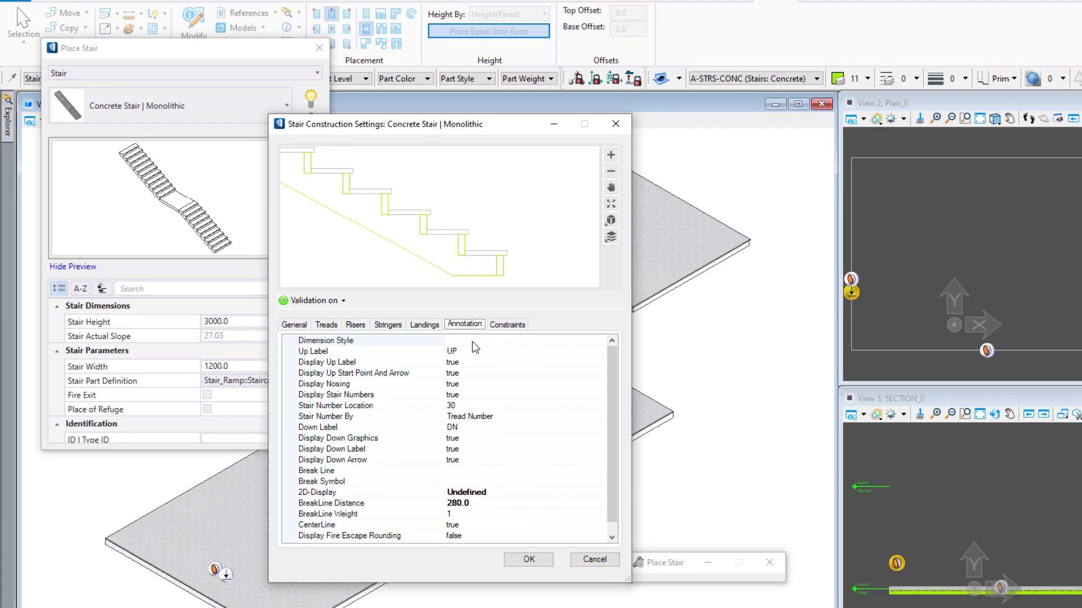
{"action": "left_click", "coordinate": [472, 342]}
{"action": "left_click", "coordinate": [600, 341]}
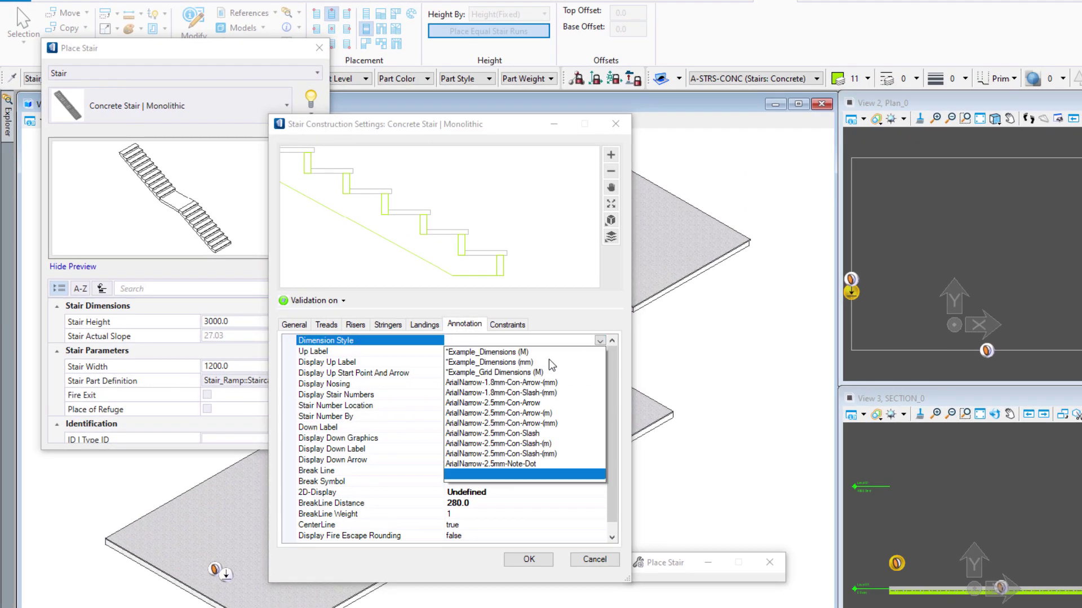
{"action": "left_click", "coordinate": [524, 352]}
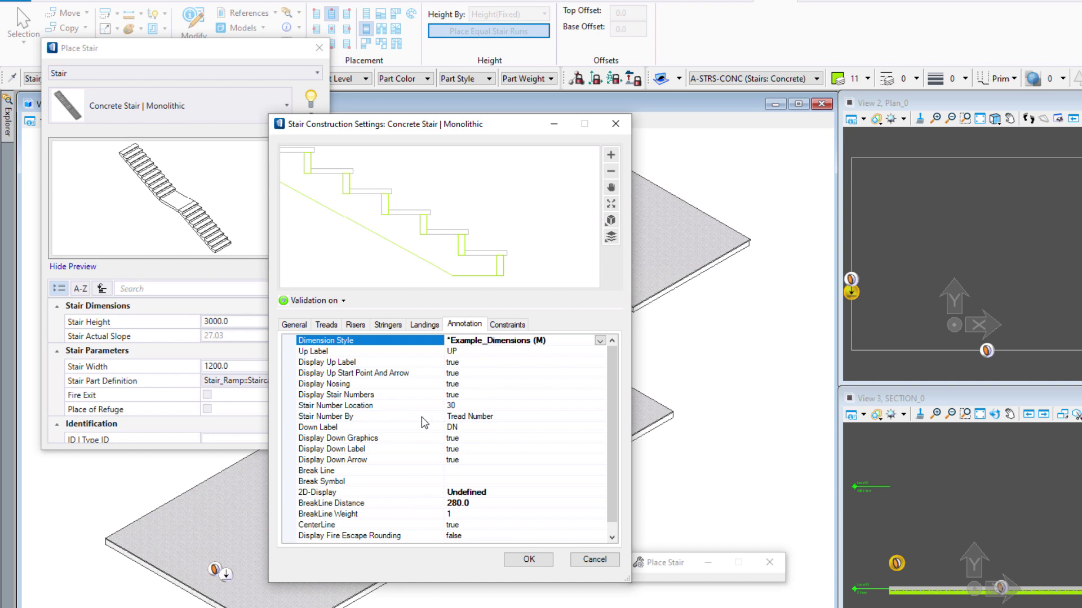
Set the annotation's Stair Number By option to Riser Number and fit the whole stair in the preview.
{"action": "left_click", "coordinate": [501, 418]}
{"action": "left_click", "coordinate": [599, 418]}
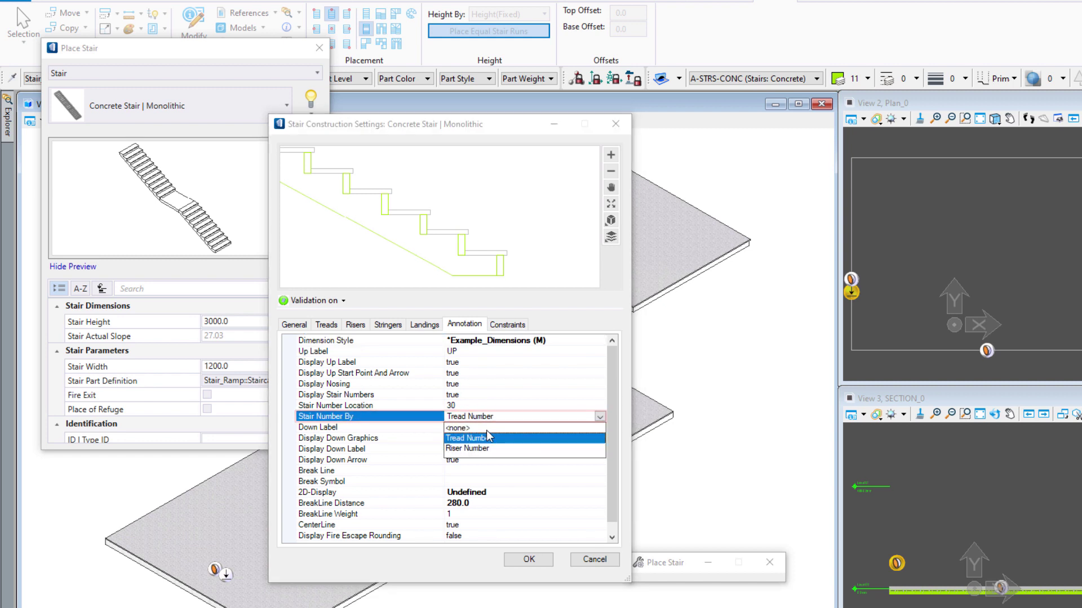
{"action": "left_click", "coordinate": [485, 449]}
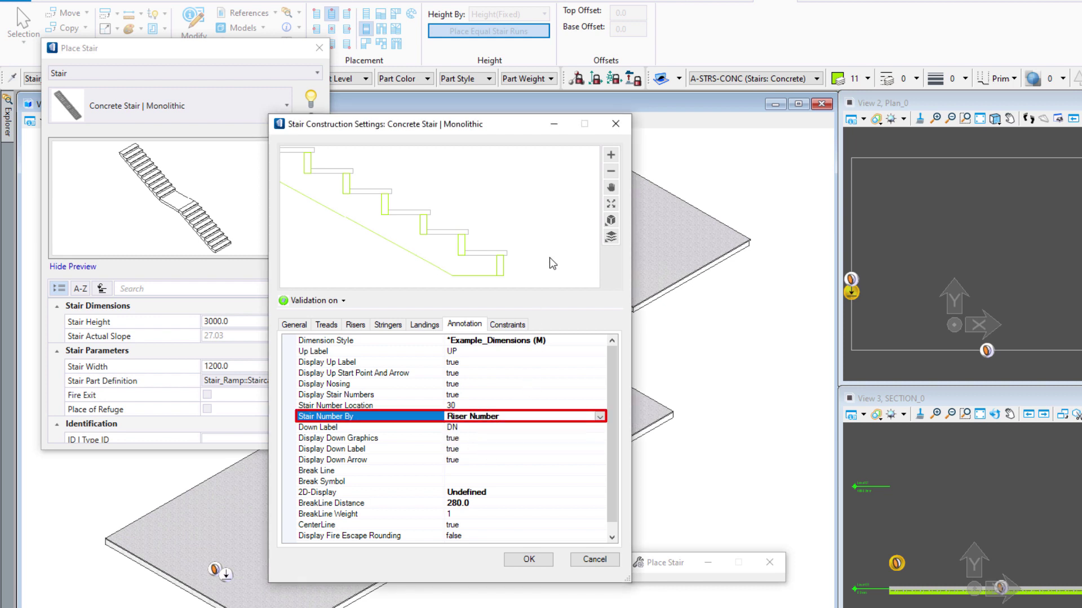
{"action": "left_click", "coordinate": [610, 205]}
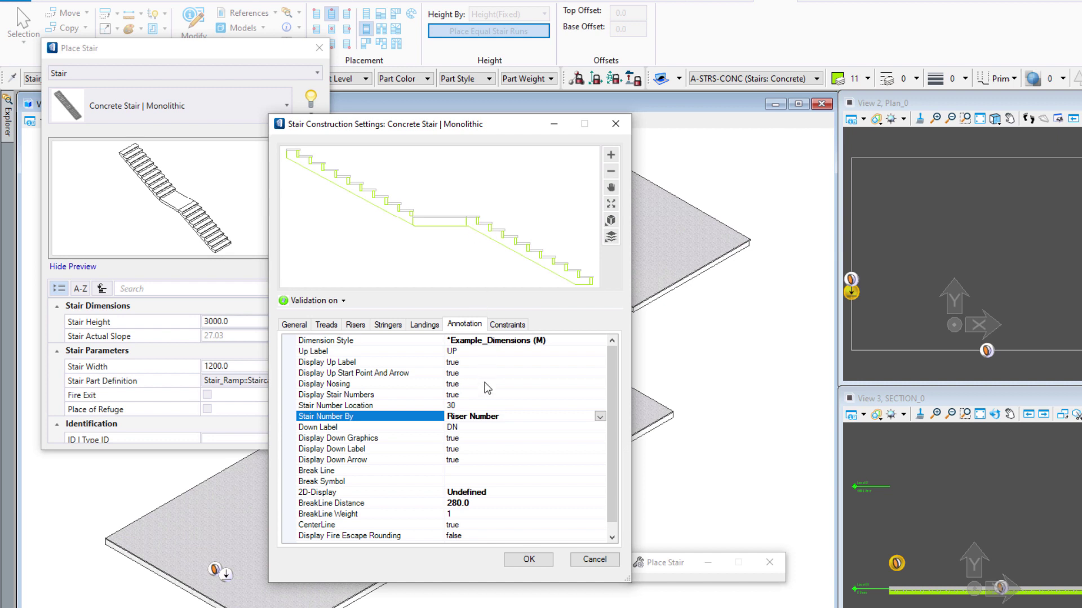
Set Display Down Label and Display Down Arrow to false in the stair's annotation settings.
{"action": "left_click", "coordinate": [465, 447]}
{"action": "left_click", "coordinate": [599, 449]}
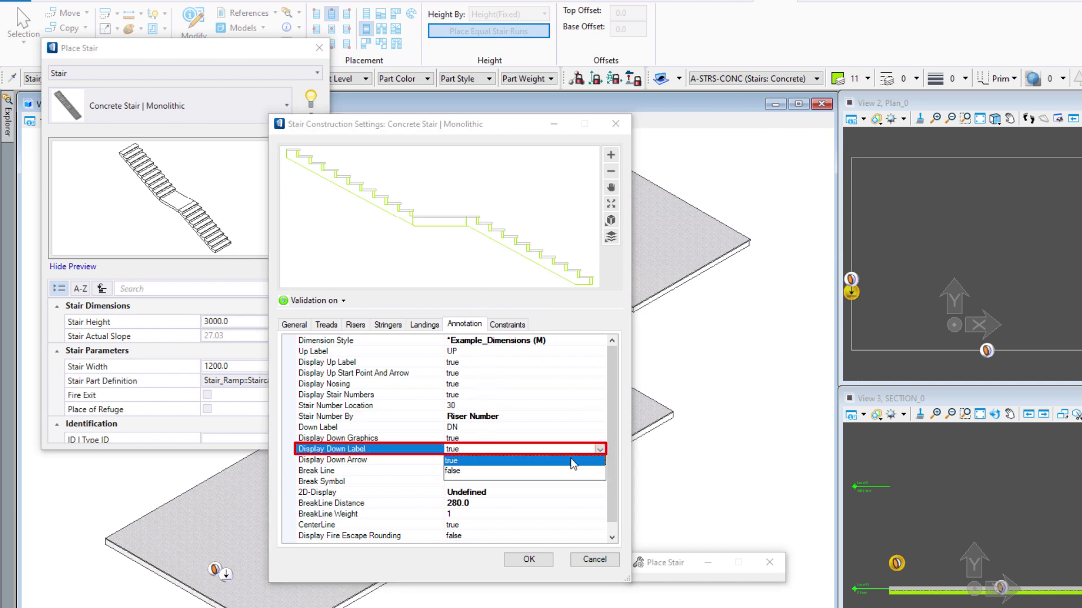
{"action": "left_click", "coordinate": [515, 470]}
{"action": "left_click", "coordinate": [508, 461]}
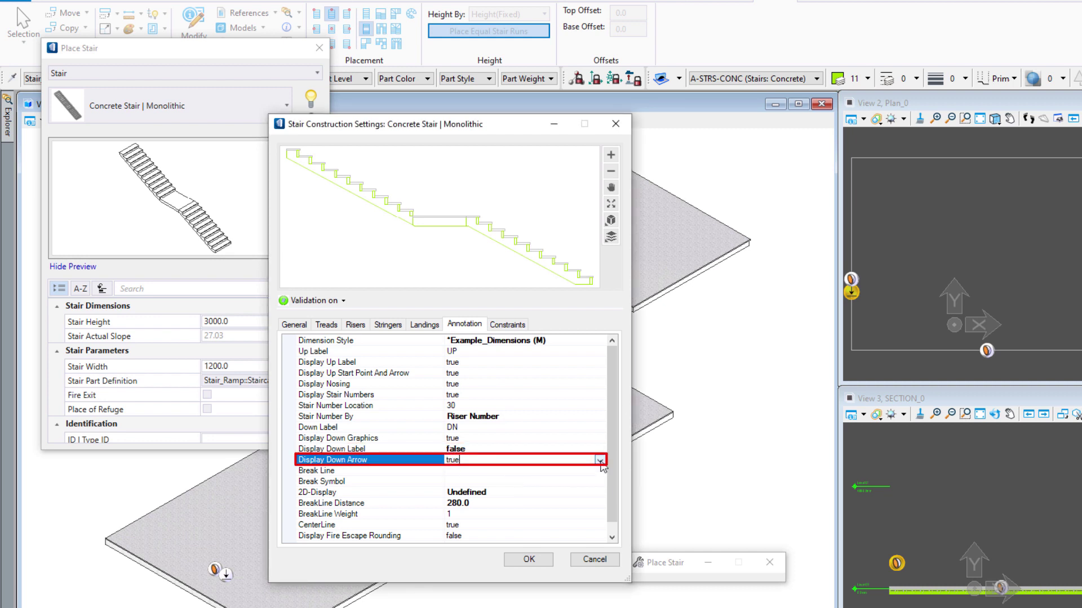
{"action": "left_click", "coordinate": [599, 460]}
{"action": "left_click", "coordinate": [529, 481]}
Set the annotation's Break Line to Slanted and assign the available symbol file as its Break Symbol.
{"action": "left_click", "coordinate": [593, 470]}
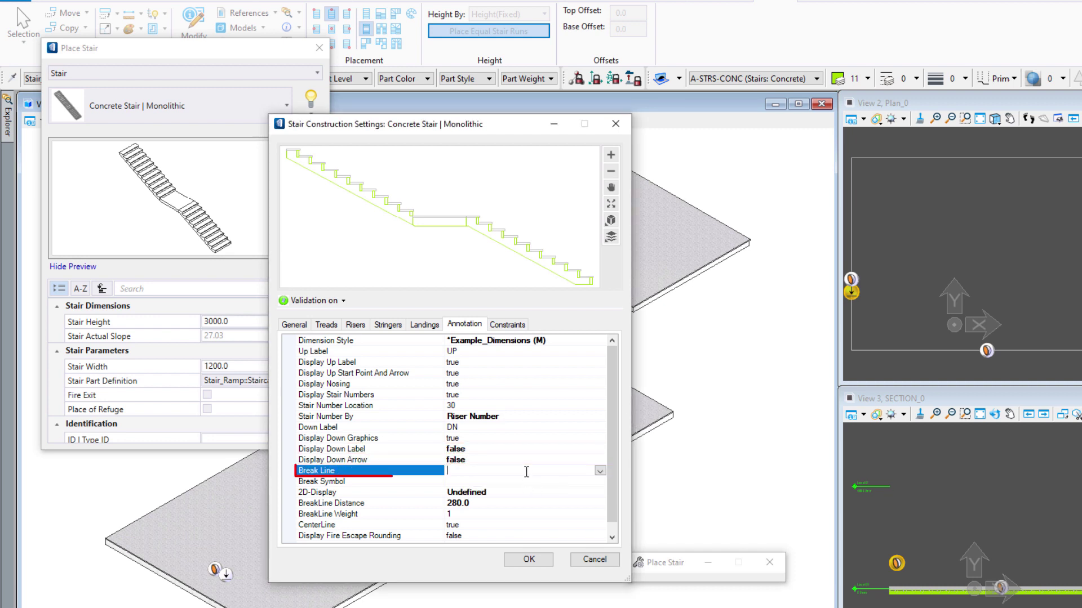
{"action": "left_click", "coordinate": [598, 471]}
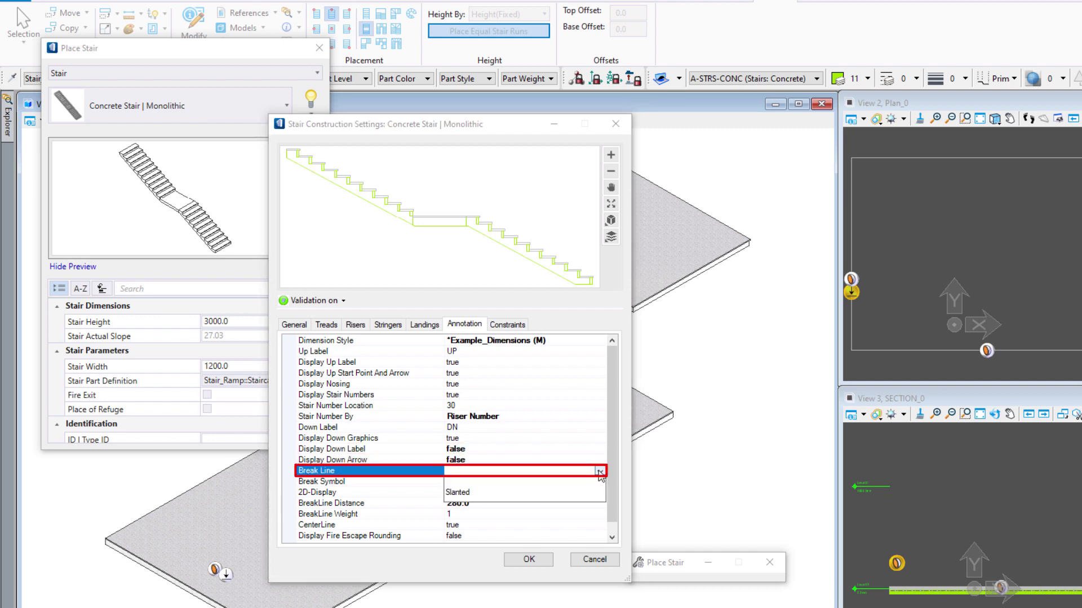
{"action": "left_click", "coordinate": [458, 493]}
{"action": "left_click", "coordinate": [530, 482]}
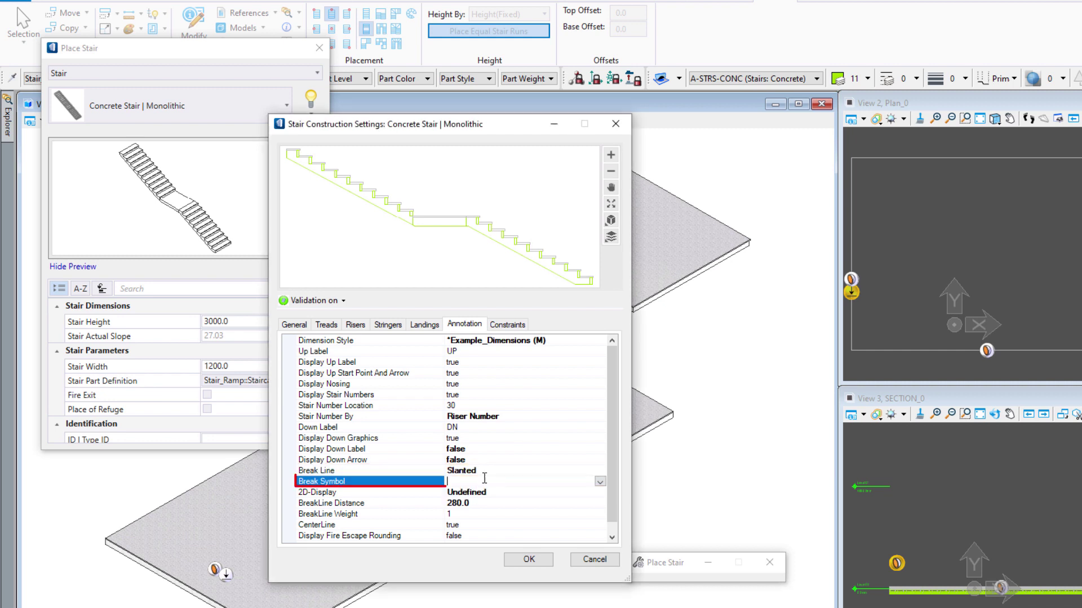
{"action": "left_click", "coordinate": [600, 482]}
{"action": "left_click", "coordinate": [570, 499]}
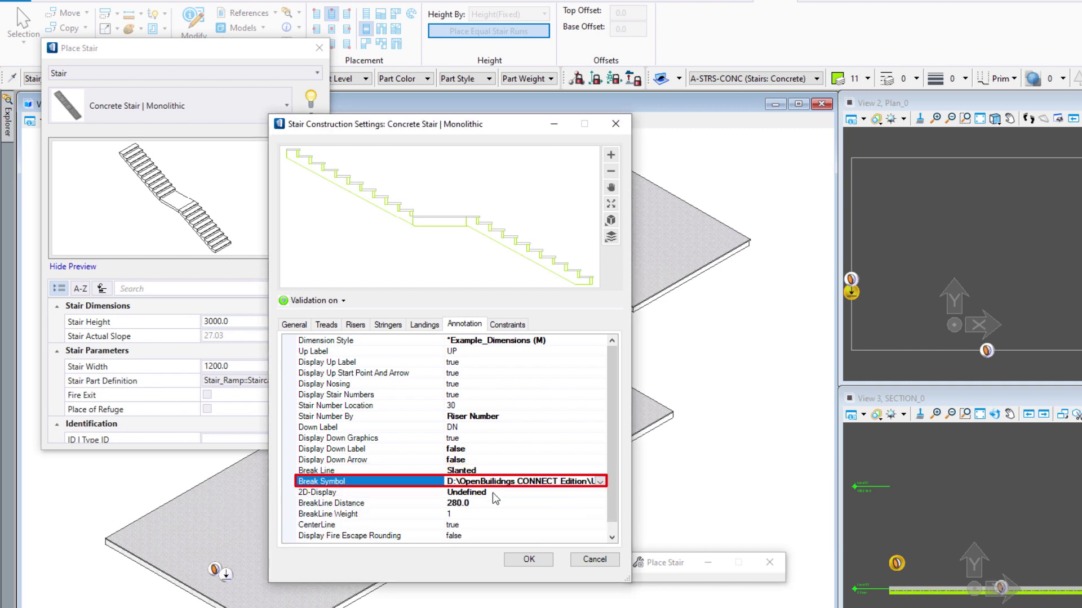
Set End with Riser at Landings to true in the stair's general settings.
{"action": "left_click", "coordinate": [303, 331]}
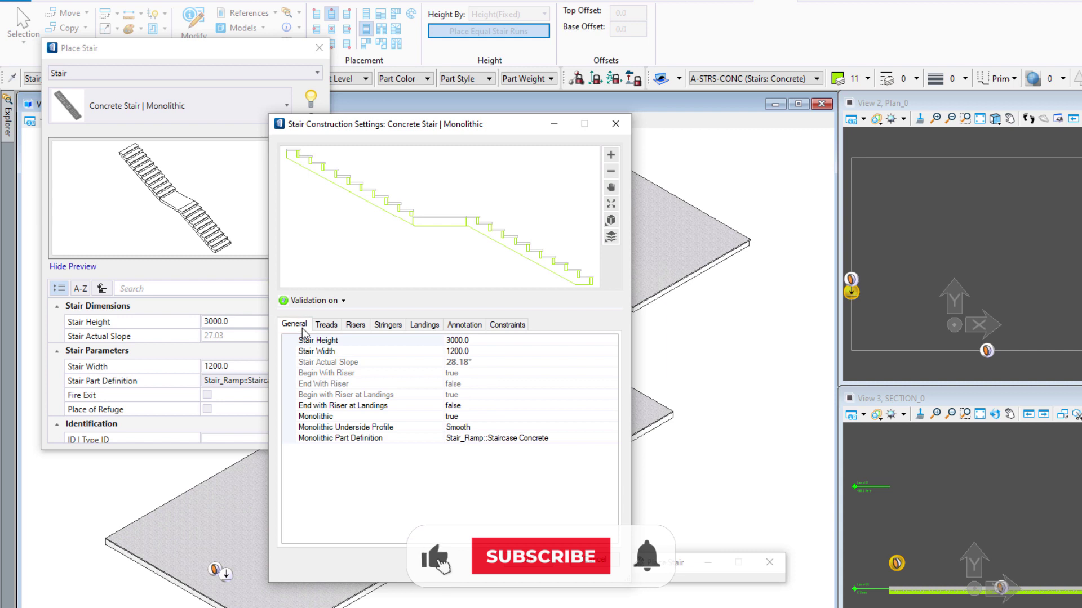
{"action": "left_click", "coordinate": [463, 407]}
{"action": "left_click", "coordinate": [612, 406]}
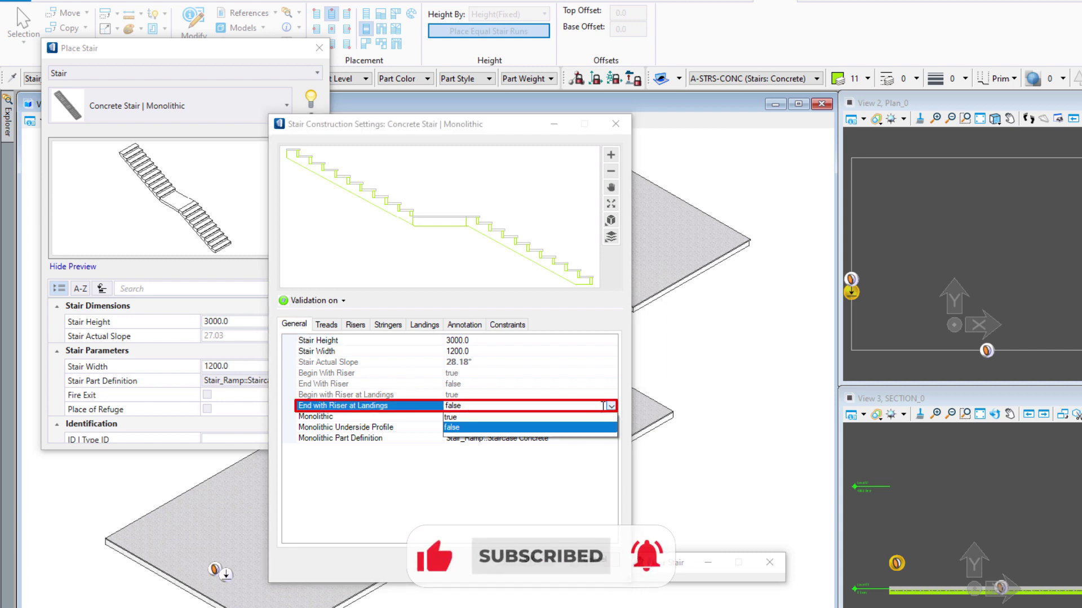
{"action": "left_click", "coordinate": [540, 426]}
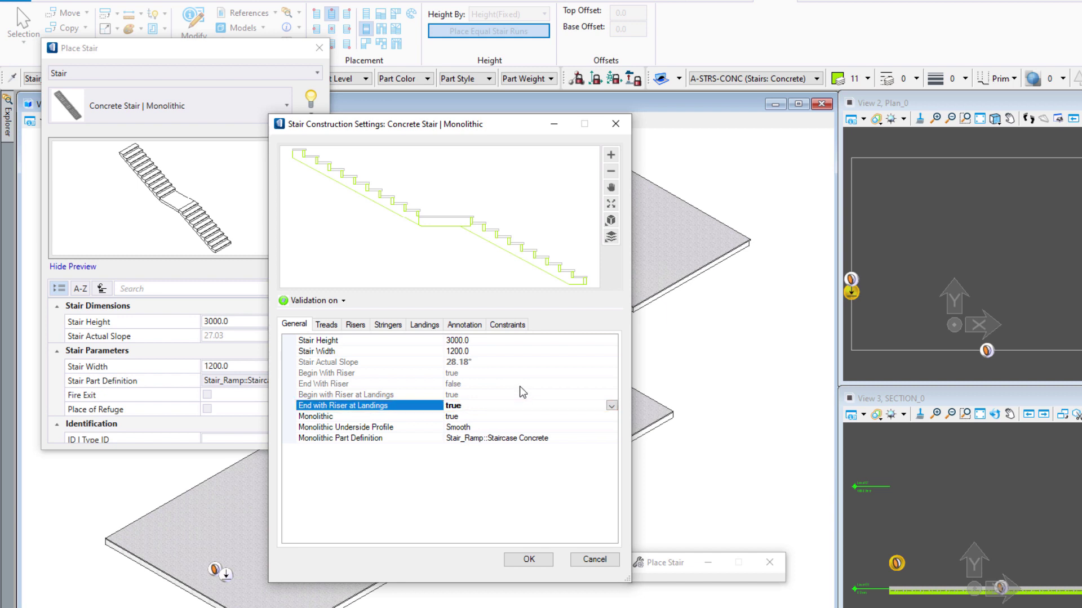
Set the Stair Height to 4800 and the Stair Width to 3000, and accept the construction settings.
{"action": "left_click", "coordinate": [474, 341]}
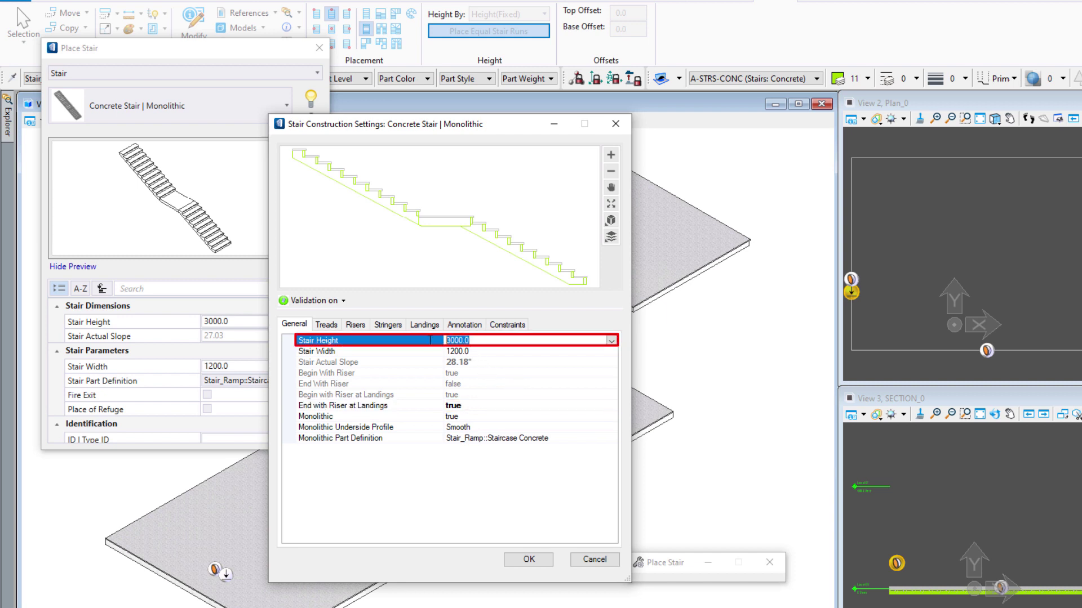
{"action": "type", "text": "4800"}
{"action": "key", "text": "Return"}
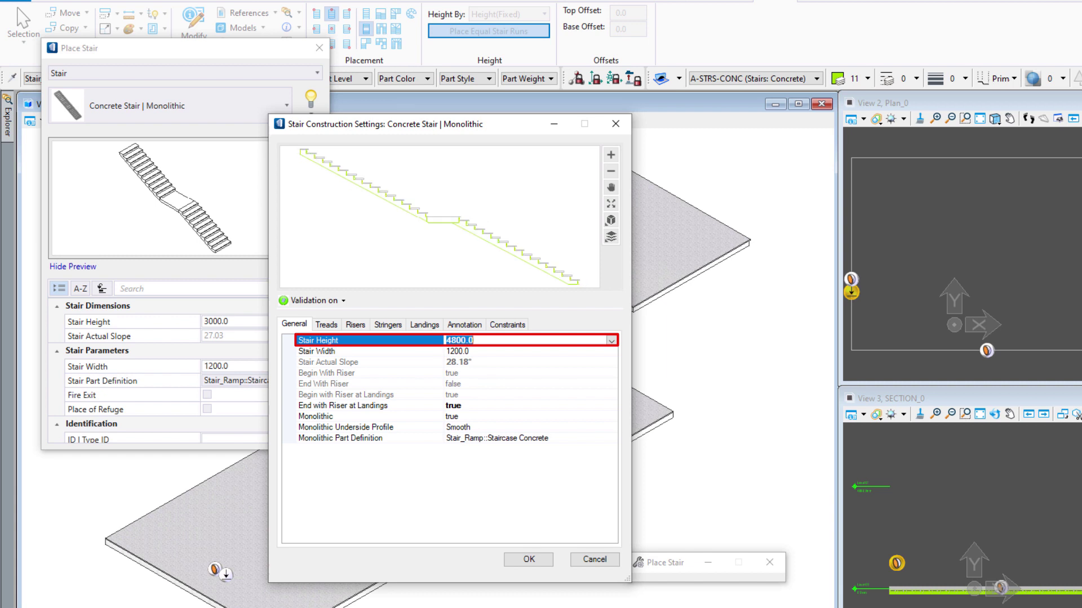
{"action": "key", "text": "Tab"}
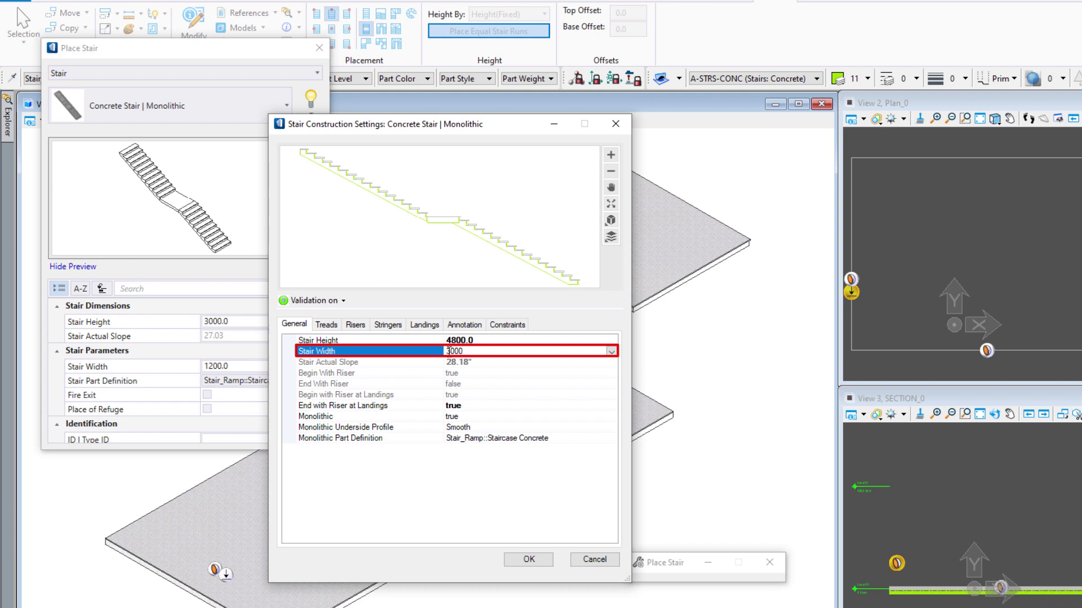
{"action": "key", "text": "Return"}
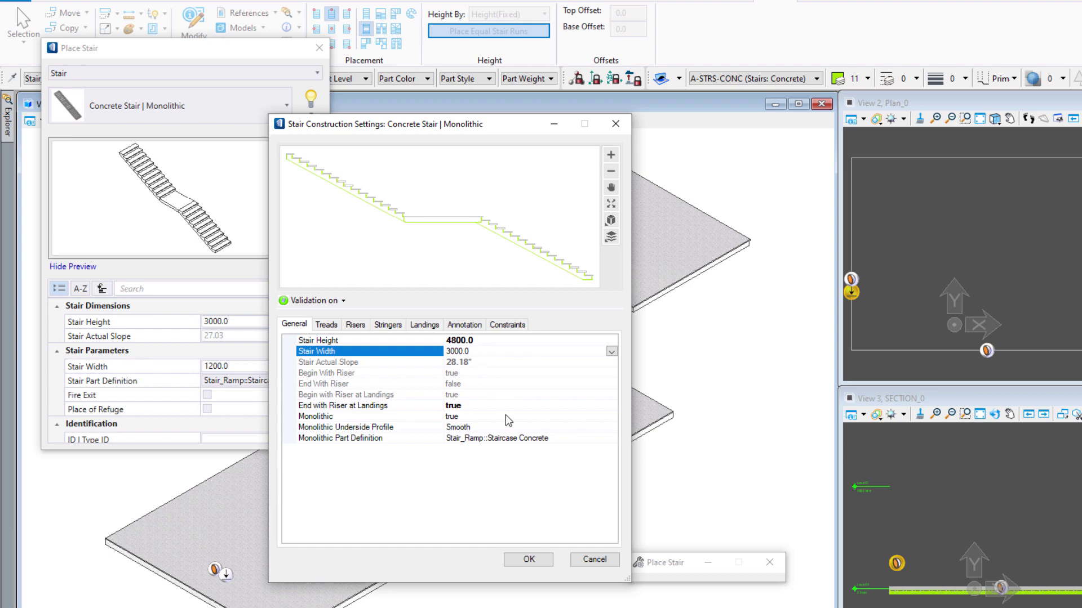
{"action": "left_click", "coordinate": [526, 559]}
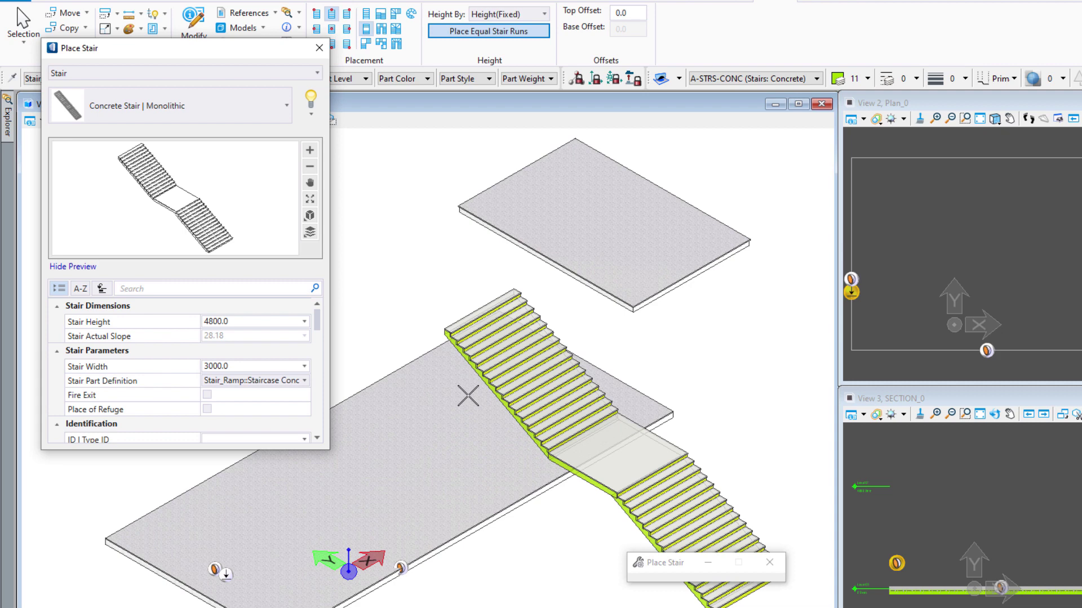
Save the configured stair as a new catalog item named Concrete Stair | Granite Tread.
{"action": "left_click", "coordinate": [311, 117]}
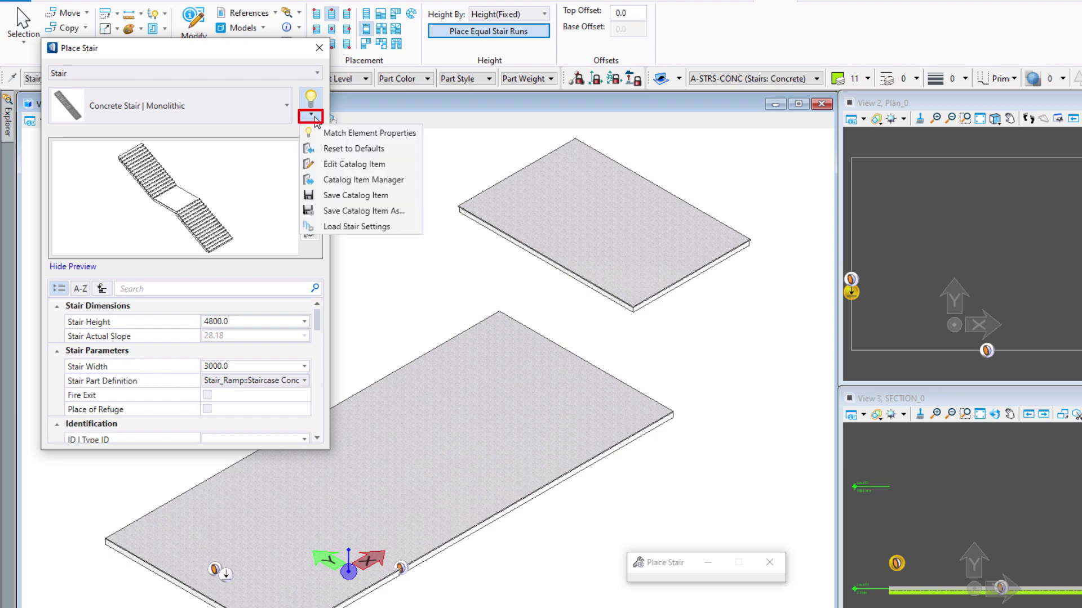
{"action": "left_click", "coordinate": [363, 207]}
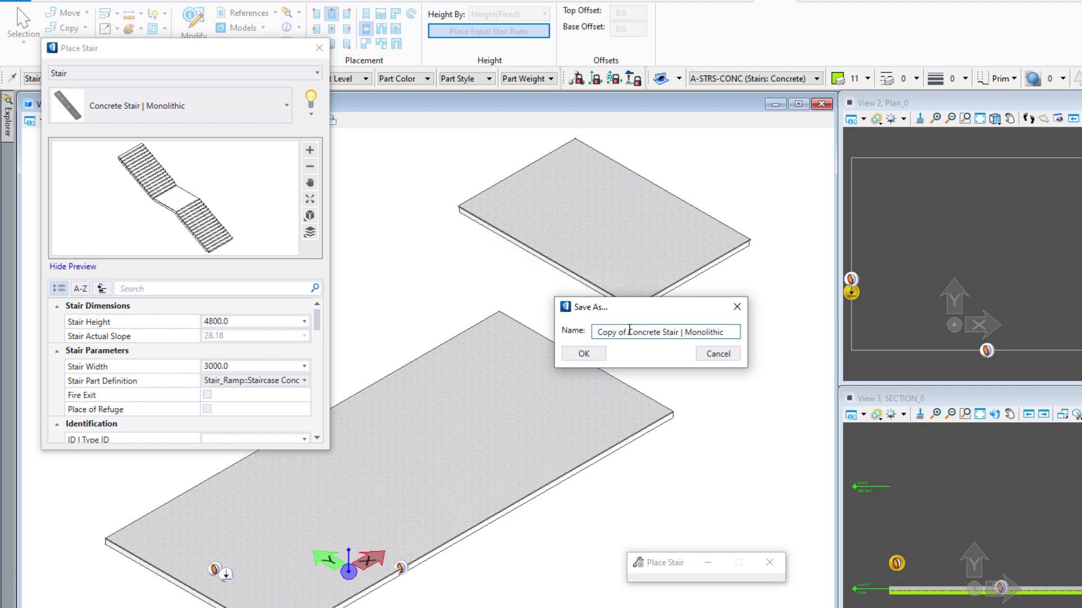
{"action": "left_click", "coordinate": [625, 333]}
{"action": "key", "text": "BackSpace"}
{"action": "key", "text": "BackSpace"}
{"action": "key", "text": "BackSpace"}
{"action": "key", "text": "BackSpace"}
{"action": "key", "text": "BackSpace"}
{"action": "key", "text": "BackSpace"}
{"action": "key", "text": "BackSpace"}
{"action": "left_click_drag", "start_coordinate": [720, 334], "coordinate": [654, 334]}
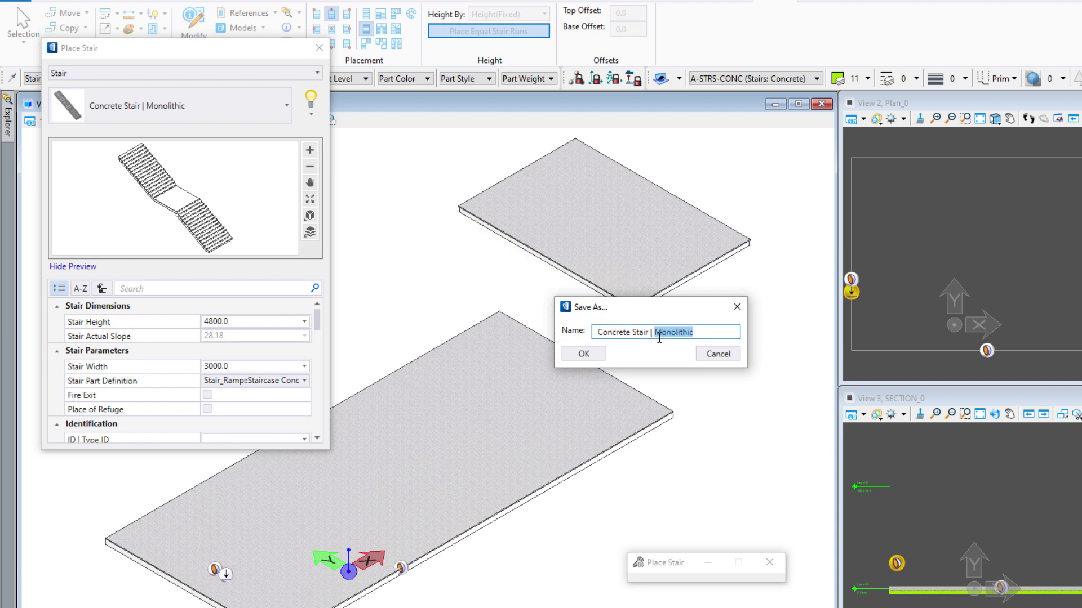
{"action": "type", "text": "Gra"}
{"action": "left_click", "coordinate": [575, 353]}
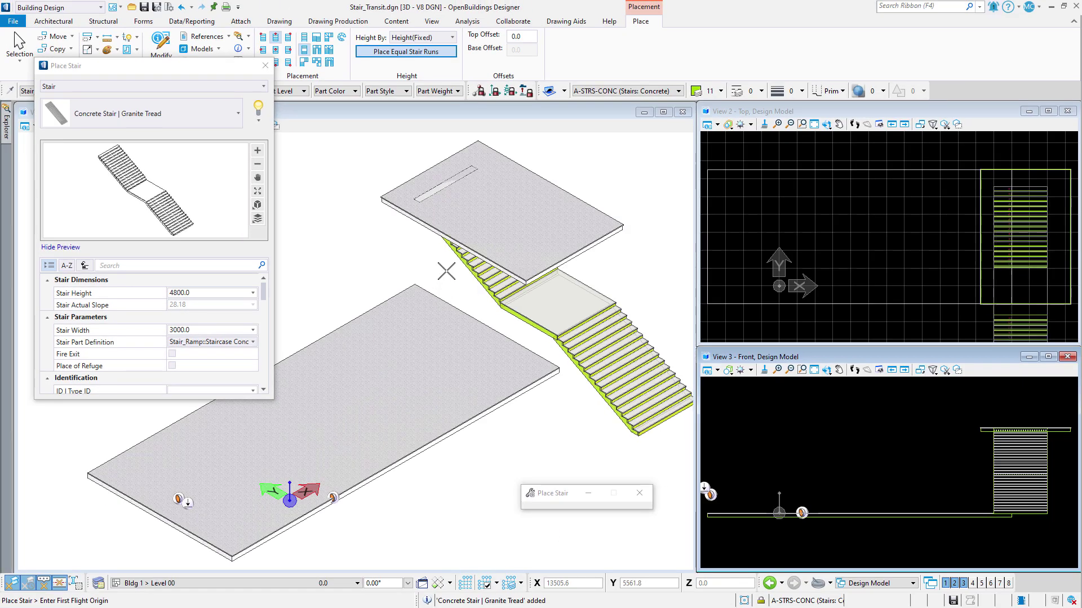
Place the stair against the upper slab's near edge, running down to the lower slab, and end the placement.
{"action": "left_click", "coordinate": [455, 234]}
{"action": "left_click", "coordinate": [391, 270]}
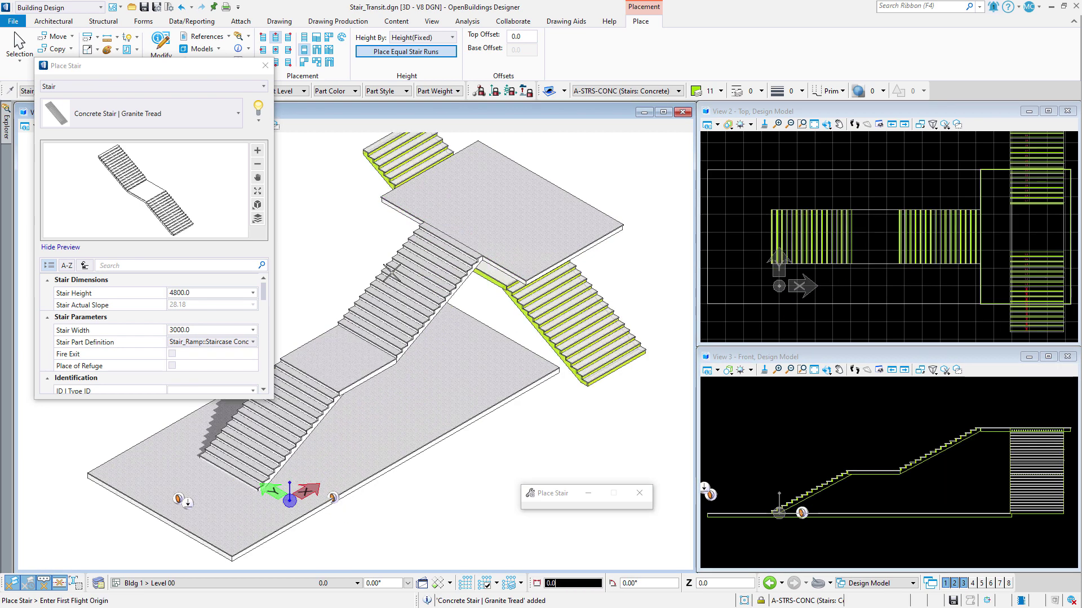
{"action": "right_click", "coordinate": [361, 264]}
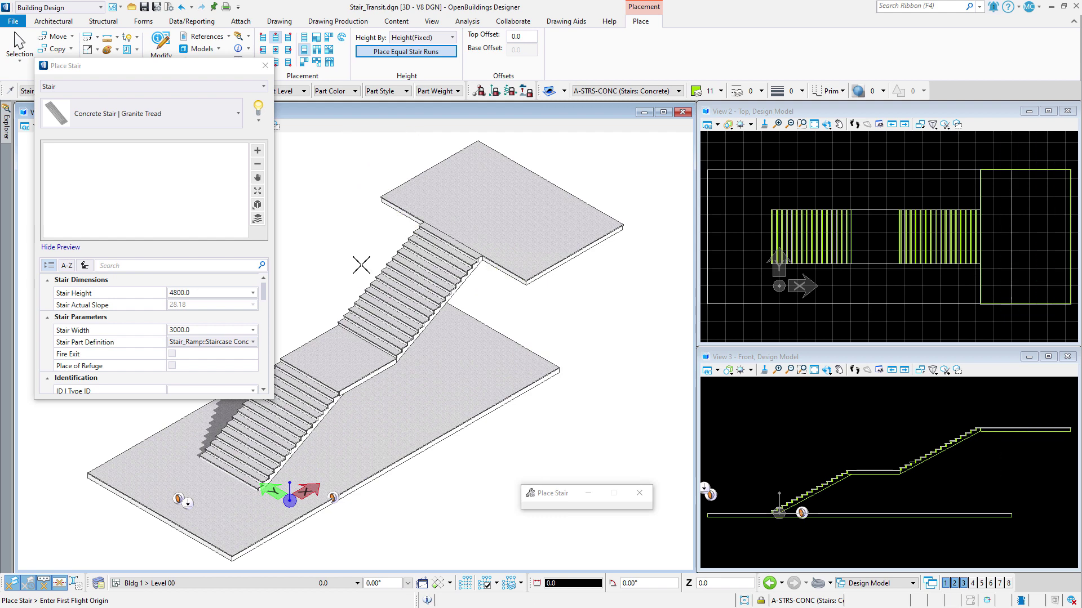
{"action": "key", "text": "Escape"}
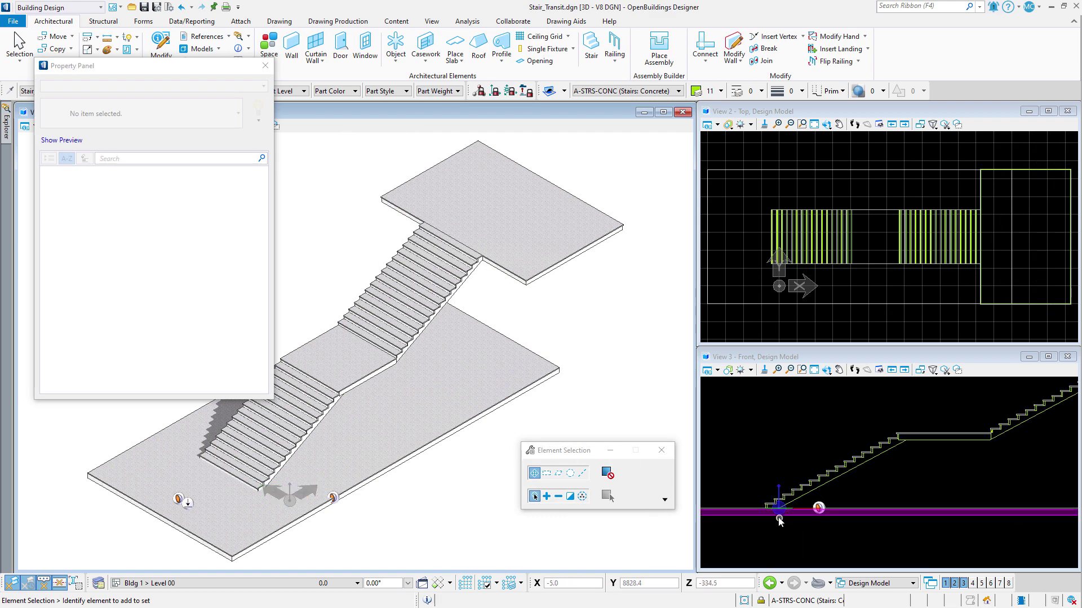
Close the property panel and draw an orthogonal block around the stair's footprint on the lower slab at the lowest riser.
{"action": "scroll", "coordinate": [782, 521], "scroll_direction": "up", "scroll_amount": 4}
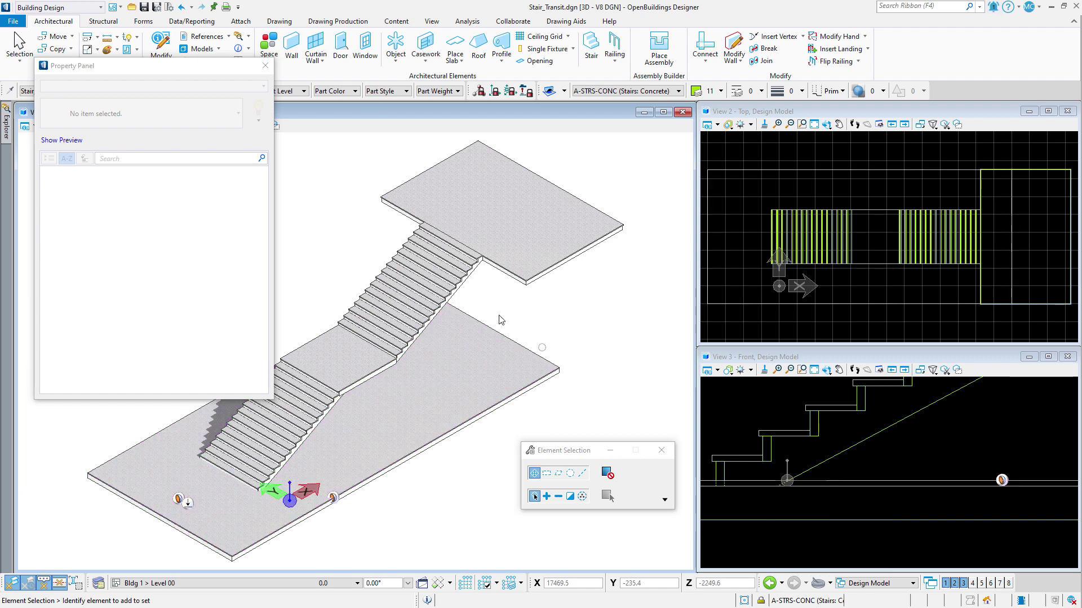
{"action": "left_click", "coordinate": [265, 65]}
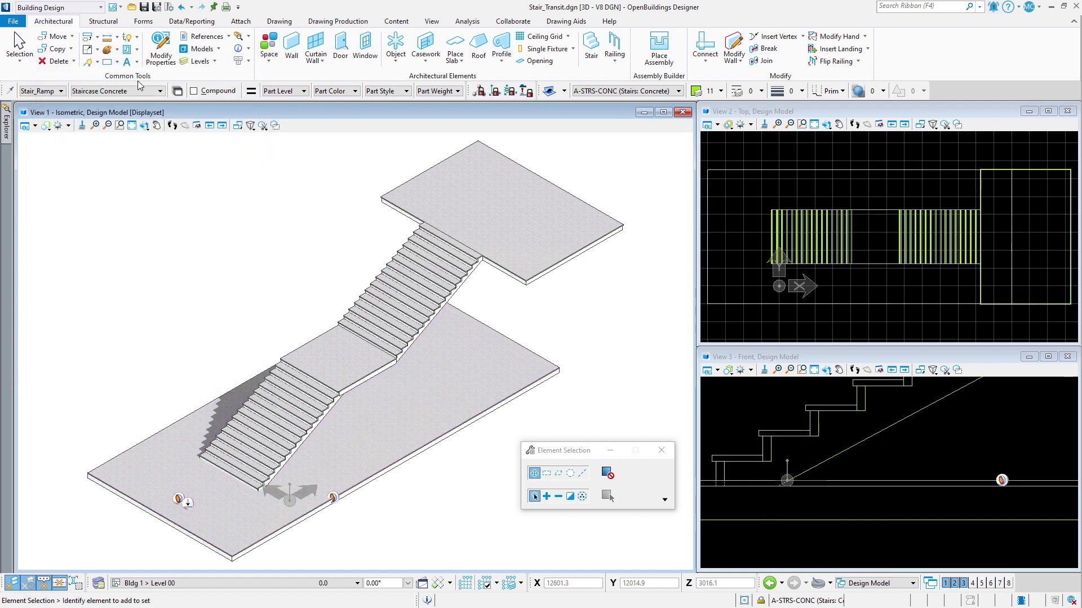
{"action": "left_click", "coordinate": [107, 62]}
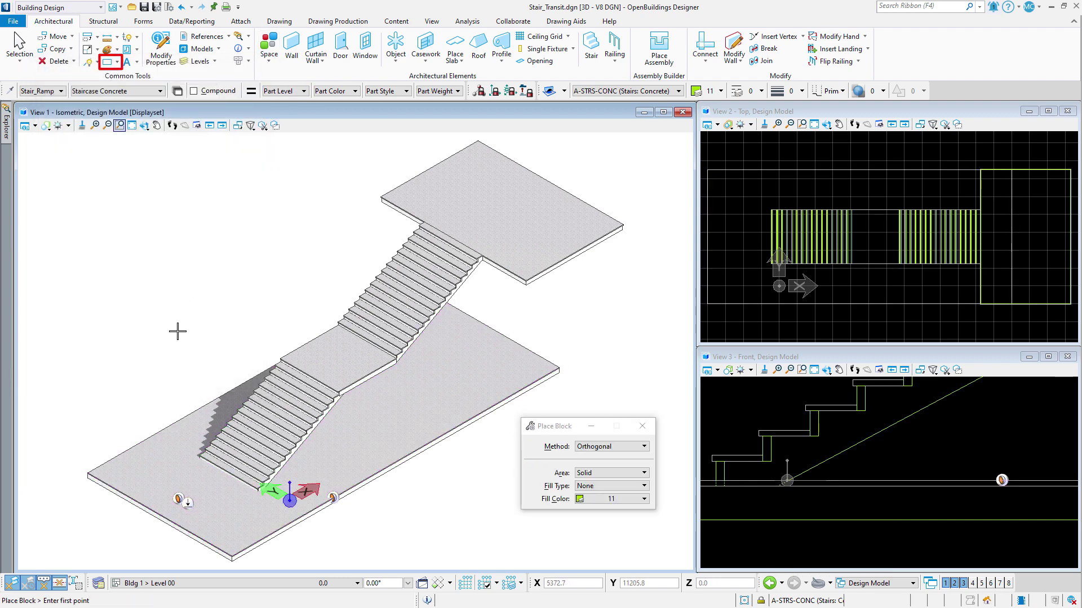
{"action": "scroll", "coordinate": [186, 465], "scroll_direction": "up", "scroll_amount": 5}
{"action": "left_click", "coordinate": [205, 460]}
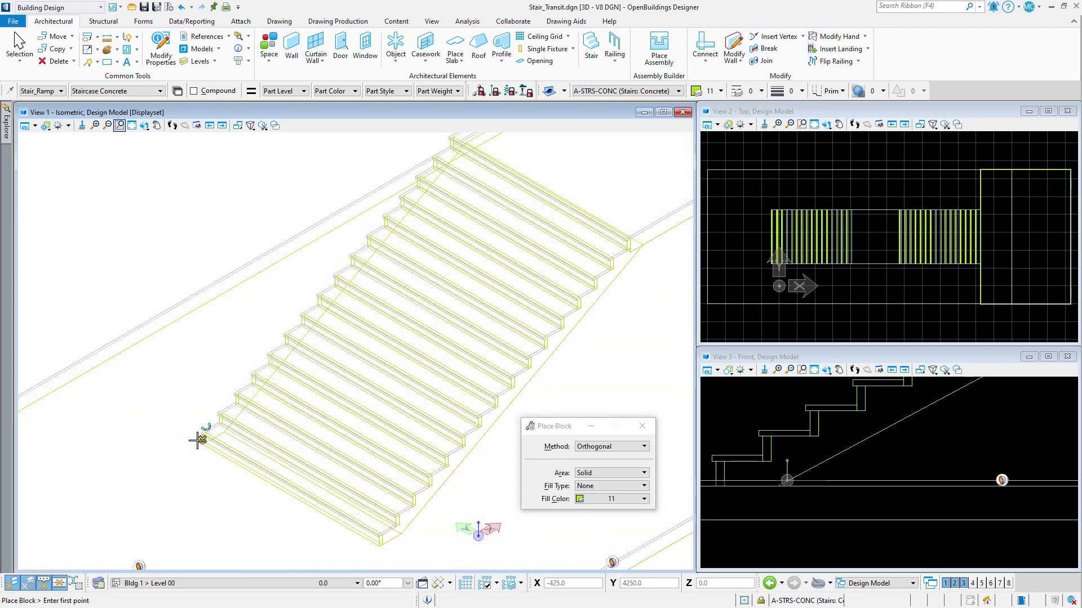
{"action": "left_click", "coordinate": [203, 442]}
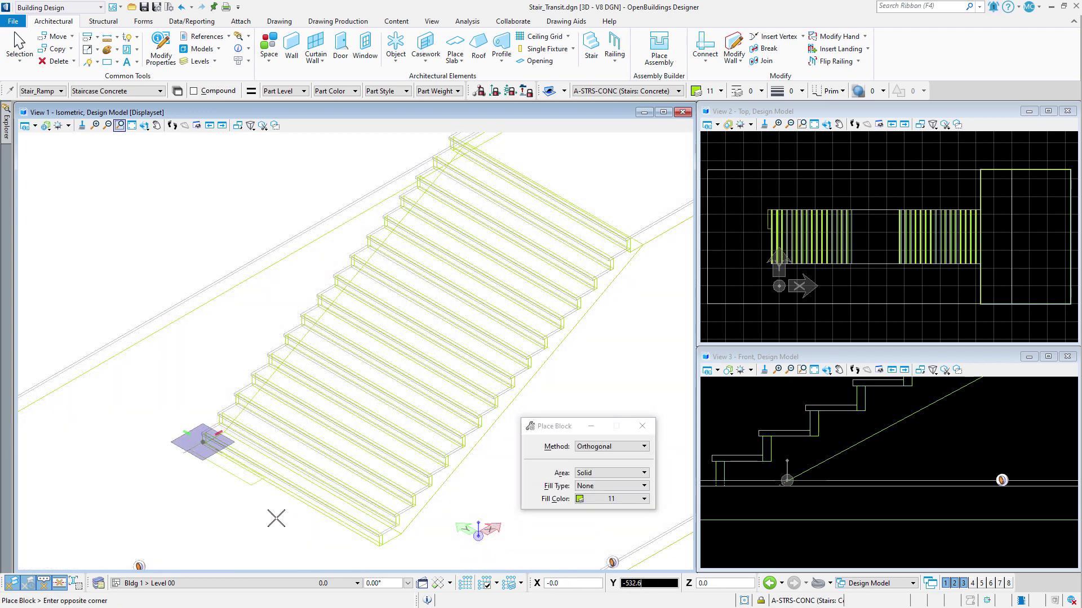
{"action": "left_click", "coordinate": [418, 532]}
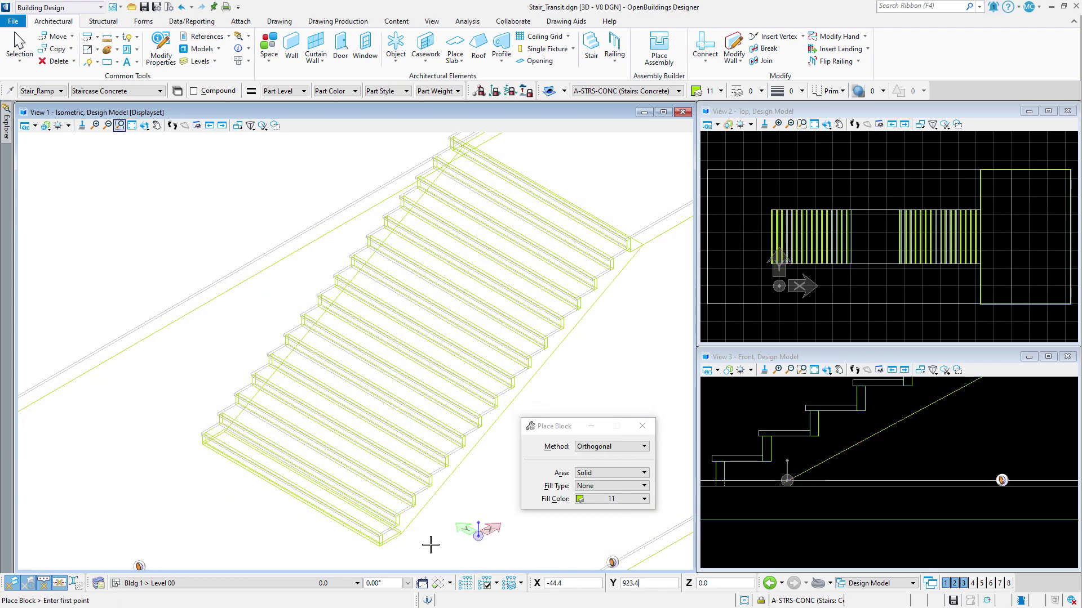
Punch a hole 35.0 deep into the lower compound slab, using the block drawn at the stair's base as the cutting profile.
{"action": "left_click", "coordinate": [455, 58]}
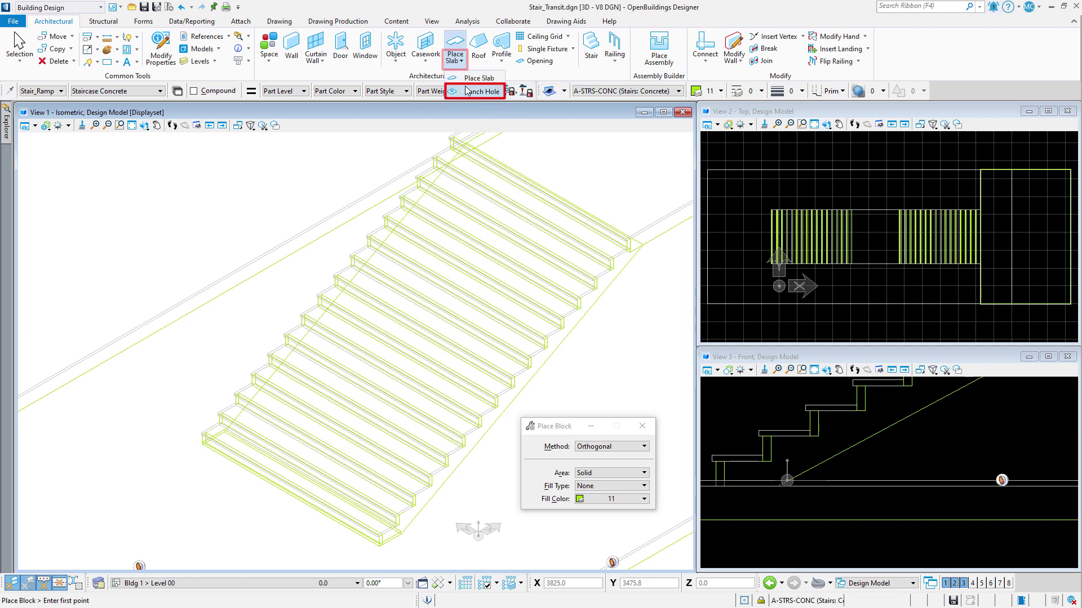
{"action": "left_click", "coordinate": [467, 92]}
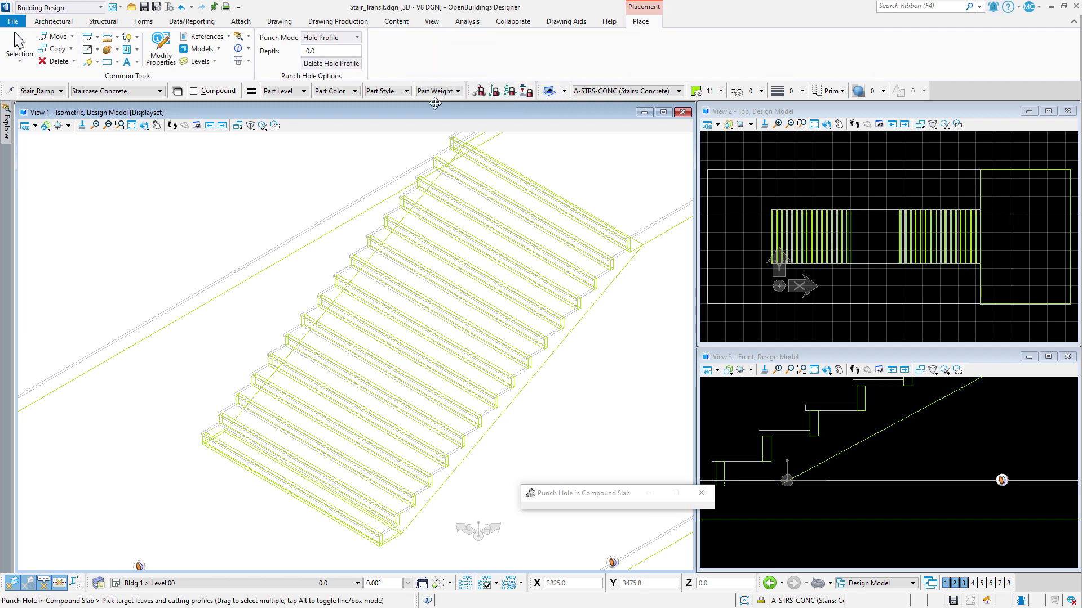
{"action": "left_click", "coordinate": [145, 318]}
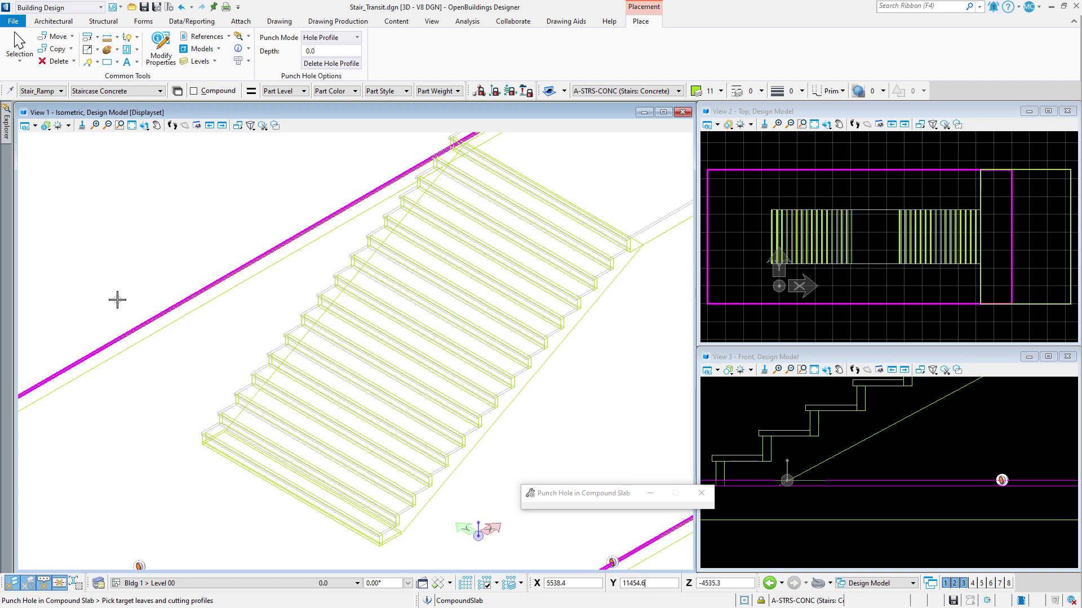
{"action": "left_click", "coordinate": [204, 445]}
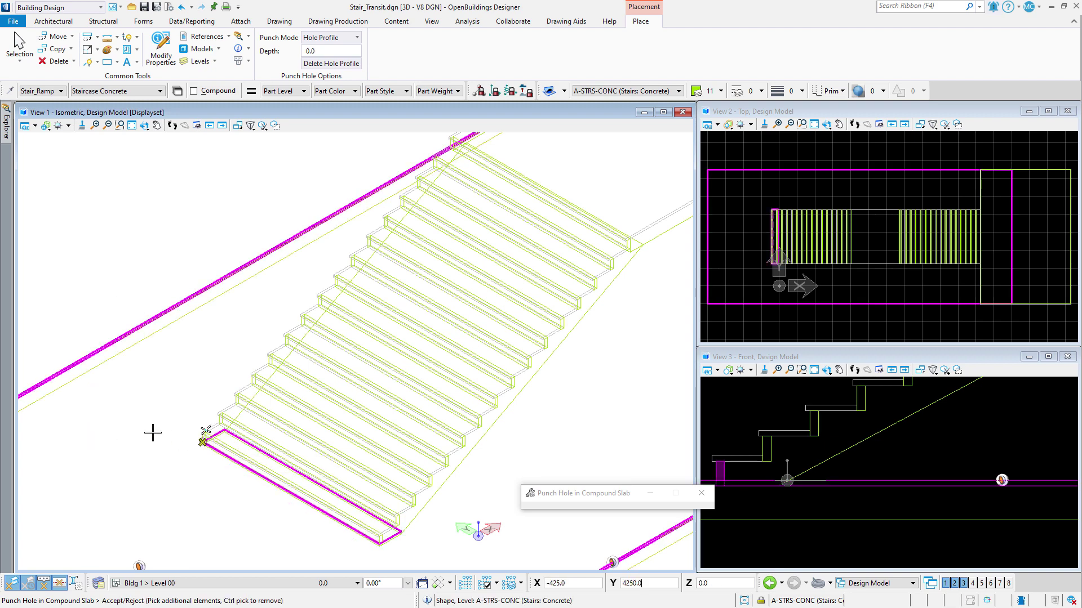
{"action": "double_click", "coordinate": [308, 51]}
{"action": "type", "text": "35.0"}
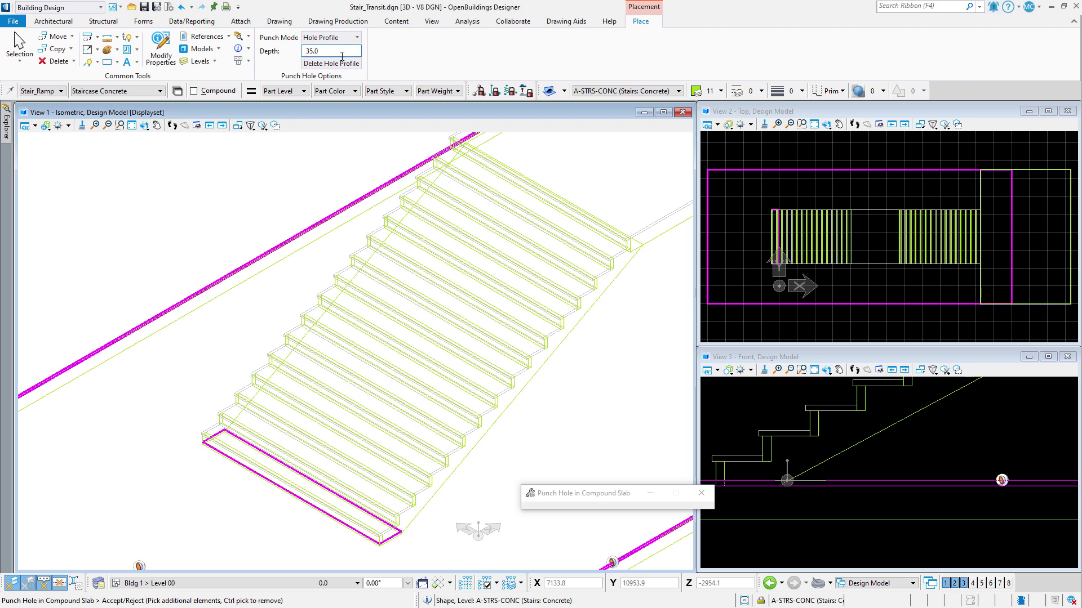
{"action": "left_click", "coordinate": [184, 187]}
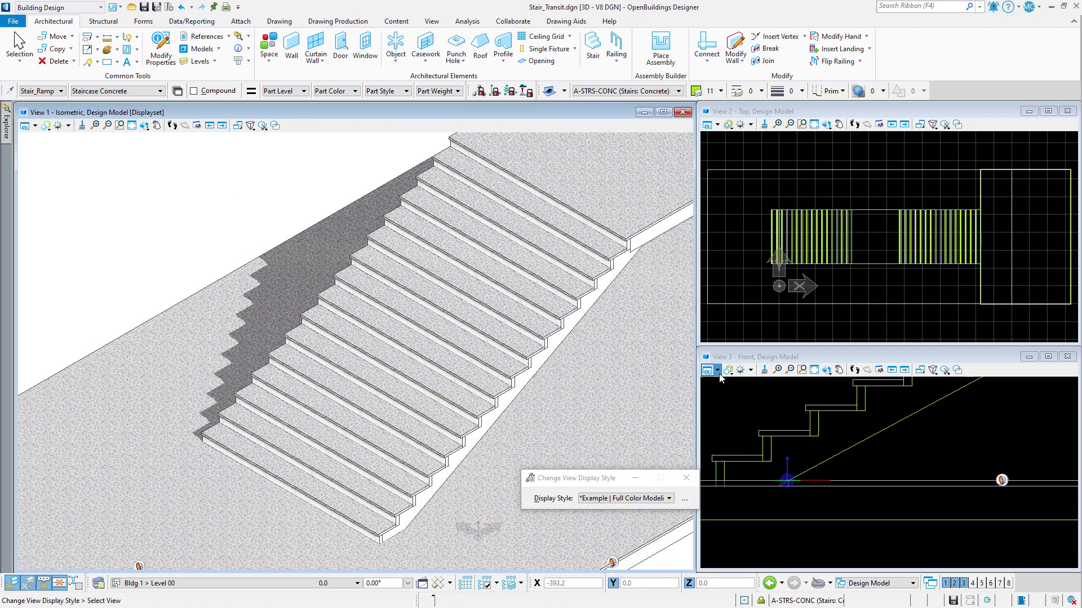
Display the SECTION_0 model in the front view and the Plan_0 model in the top view.
{"action": "left_click", "coordinate": [718, 370]}
{"action": "left_click", "coordinate": [812, 352]}
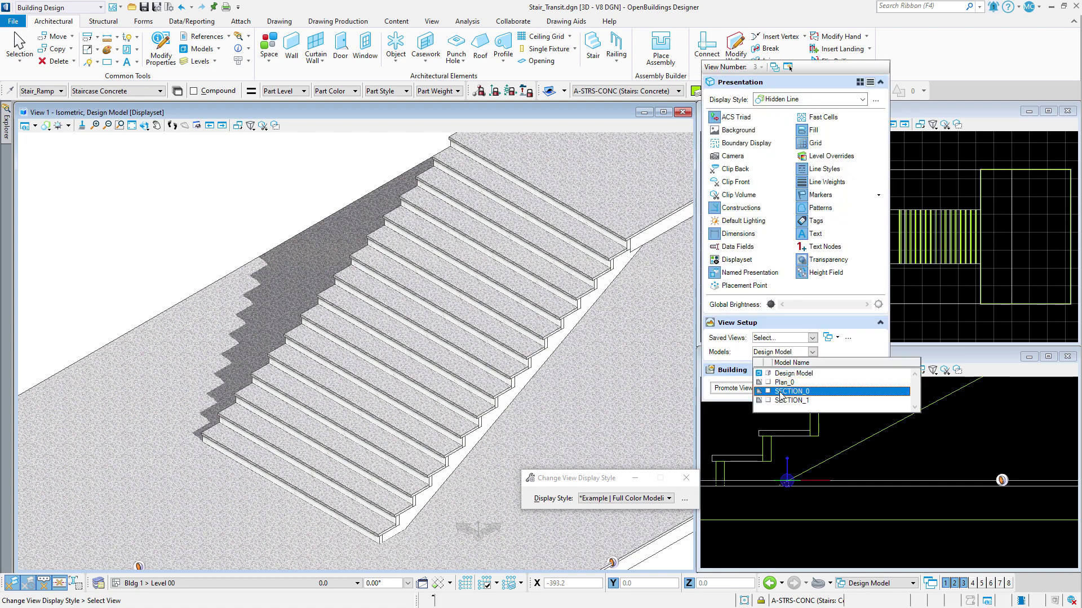
{"action": "left_click", "coordinate": [782, 392]}
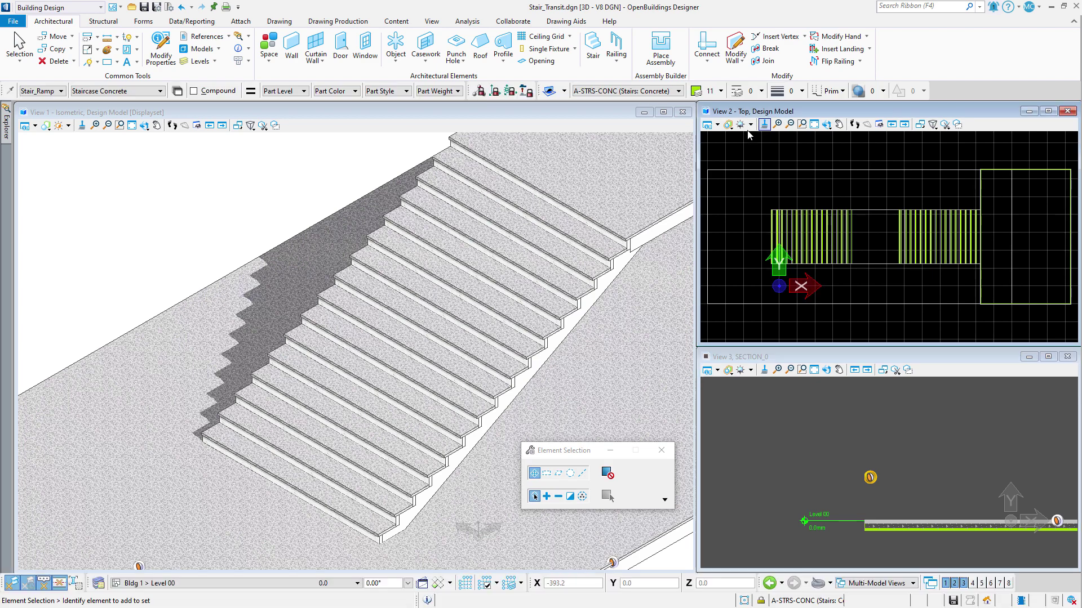
{"action": "left_click", "coordinate": [718, 125]}
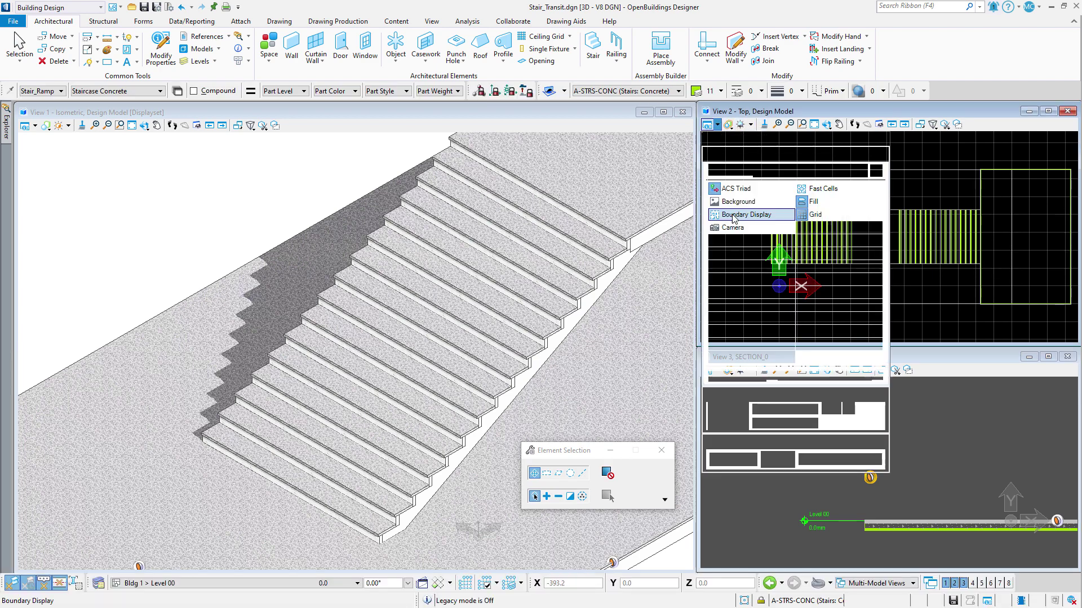
{"action": "left_click", "coordinate": [766, 428]}
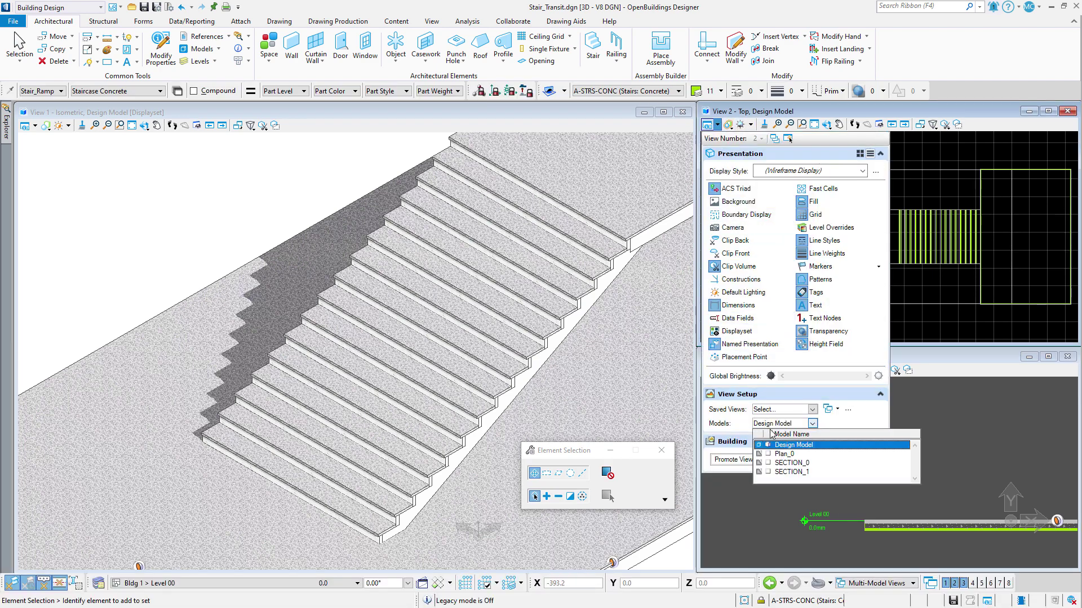
{"action": "left_click", "coordinate": [772, 444]}
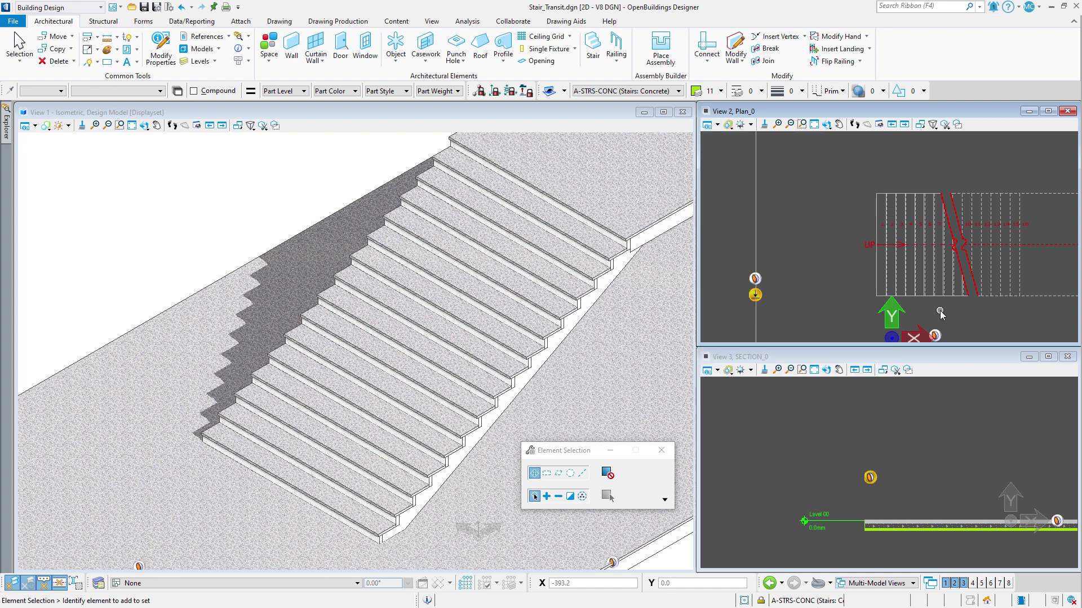
{"action": "scroll", "coordinate": [994, 273], "scroll_direction": "up", "scroll_amount": 2}
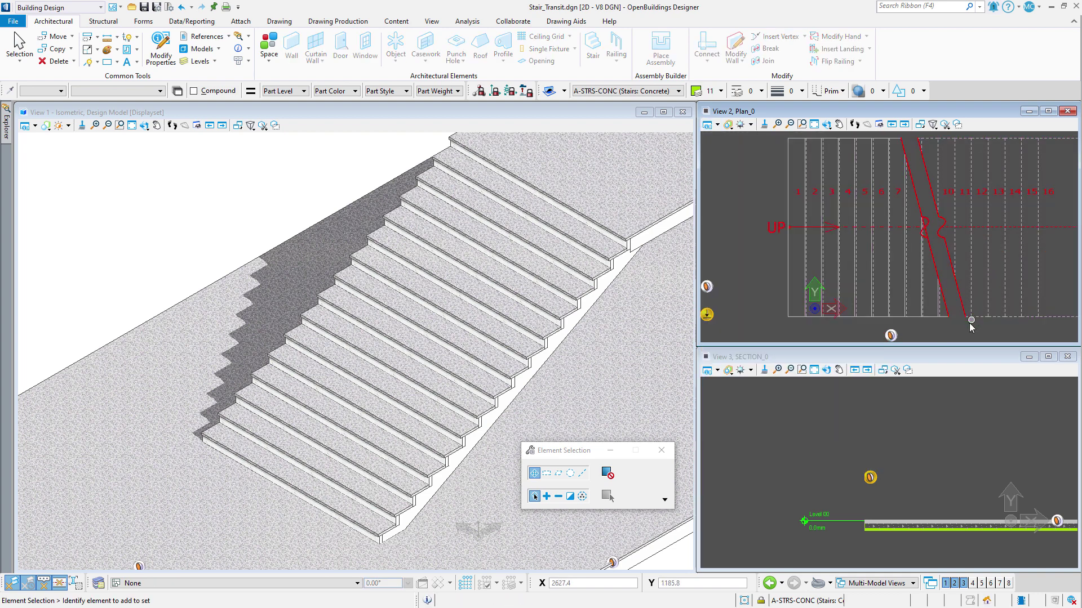
Measure the first riser's height in the section, from the lowest tread's top to the lower slab's finished surface.
{"action": "left_click", "coordinate": [805, 407]}
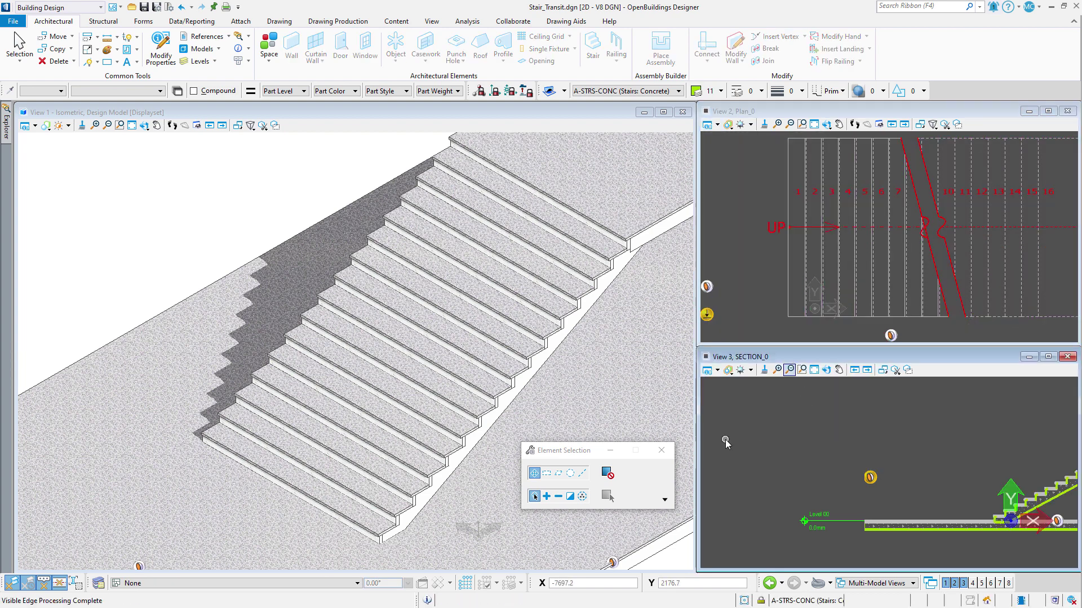
{"action": "scroll", "coordinate": [725, 439], "scroll_direction": "down", "scroll_amount": 2}
{"action": "scroll", "coordinate": [914, 486], "scroll_direction": "up", "scroll_amount": 2}
{"action": "scroll", "coordinate": [914, 486], "scroll_direction": "up", "scroll_amount": 2}
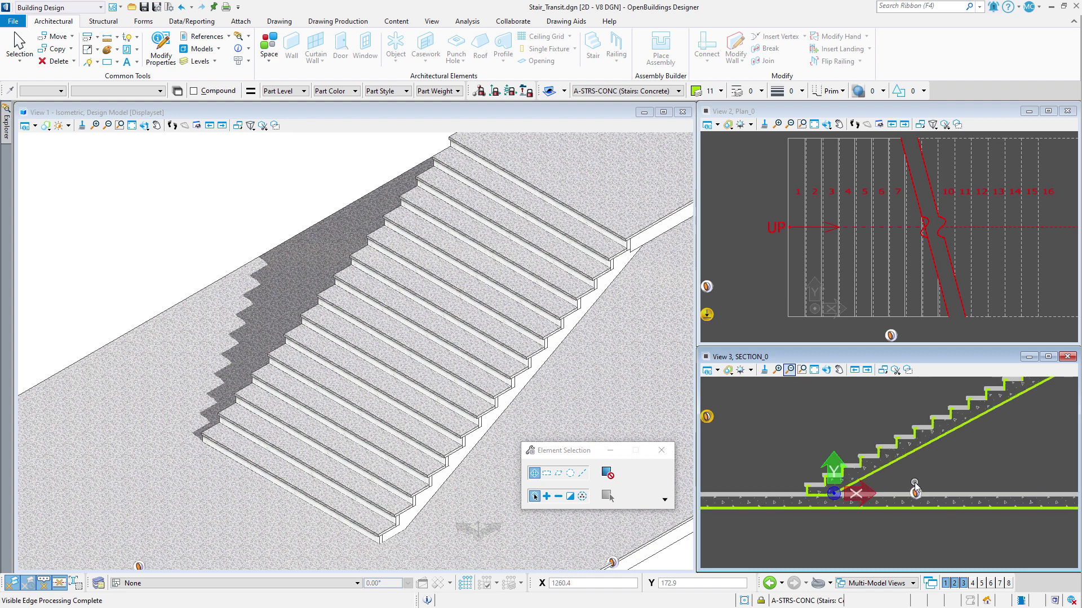
{"action": "scroll", "coordinate": [724, 431], "scroll_direction": "up", "scroll_amount": 3}
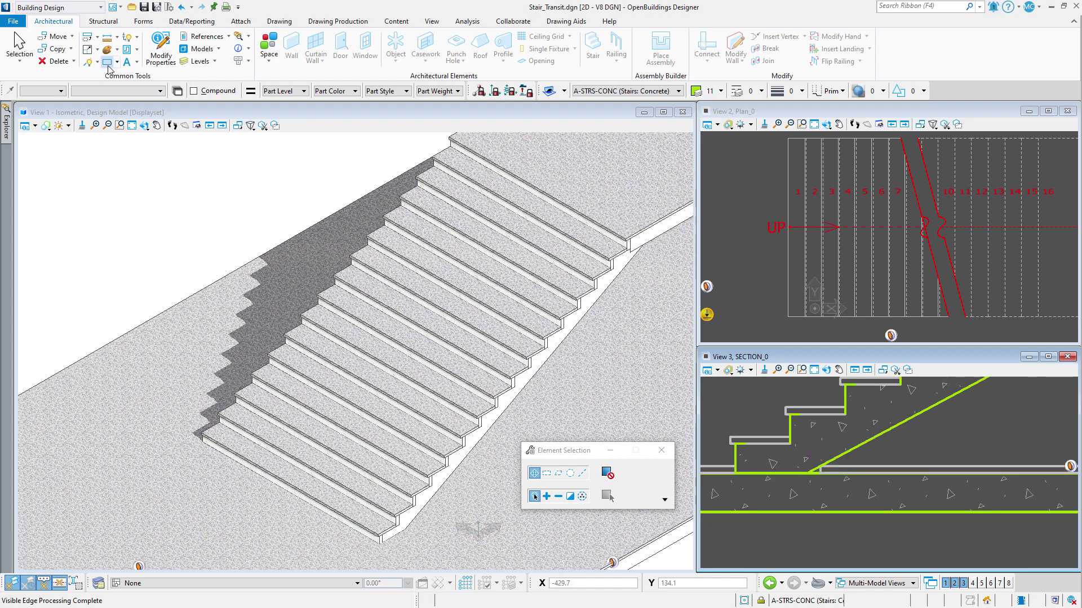
{"action": "key", "text": "ctrl+m"}
{"action": "left_click", "coordinate": [730, 436]}
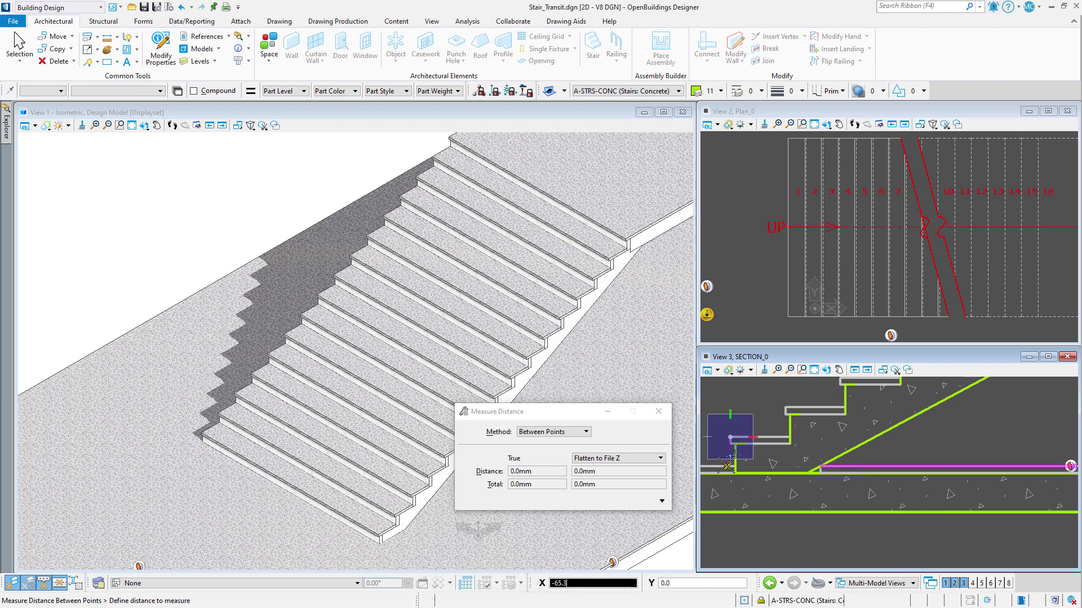
{"action": "left_click", "coordinate": [731, 466]}
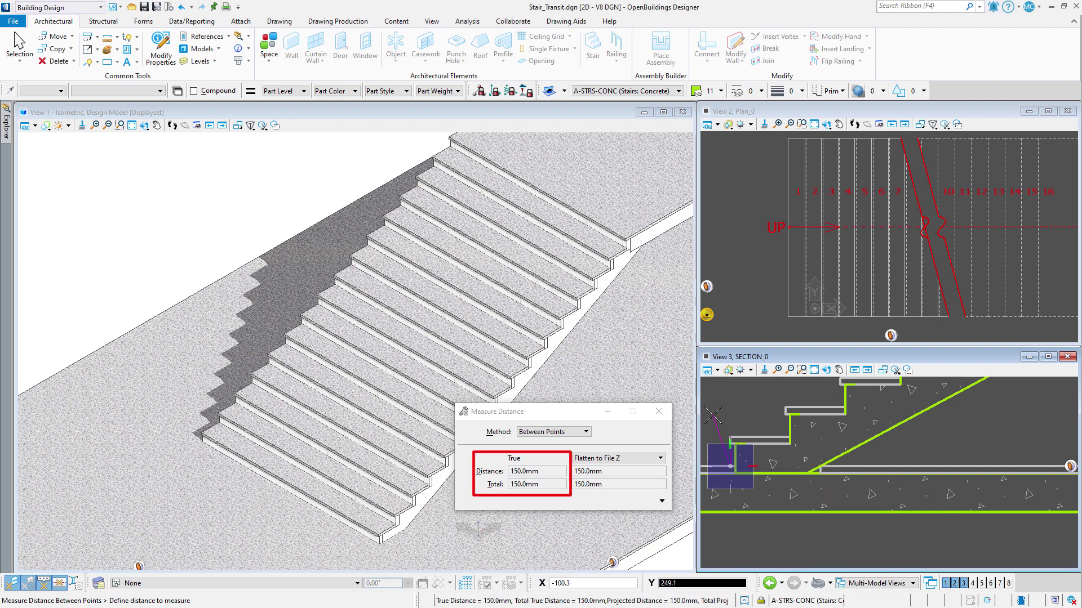
{"action": "right_click", "coordinate": [759, 521]}
Examine the section at the intermediate landing and the upper slab connection, and fit the whole model in the section and isometric views.
{"action": "scroll", "coordinate": [759, 520], "scroll_direction": "down", "scroll_amount": 5}
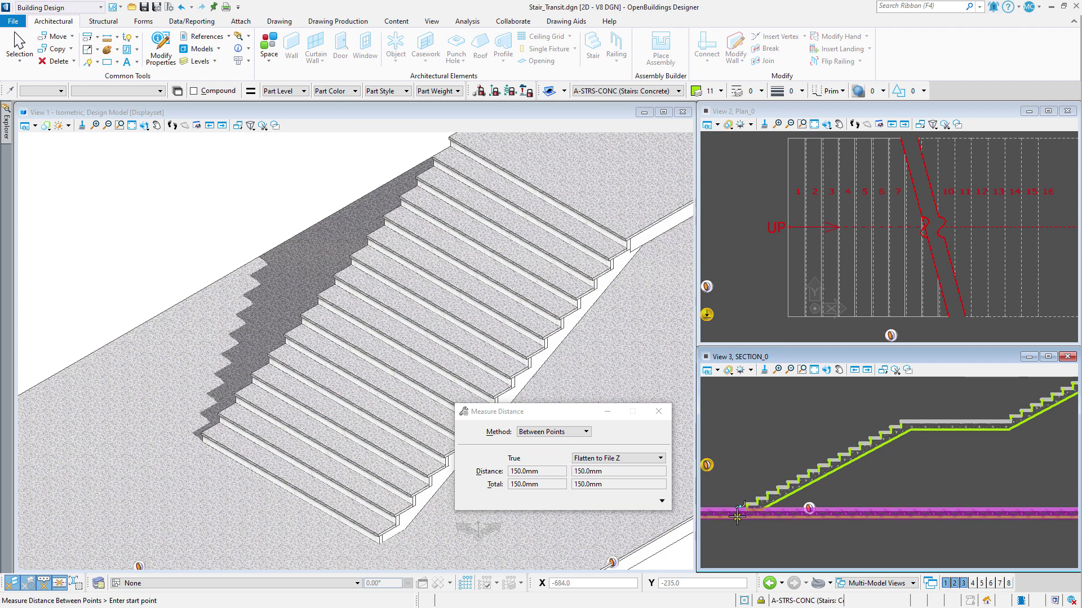
{"action": "scroll", "coordinate": [920, 407], "scroll_direction": "up", "scroll_amount": 3}
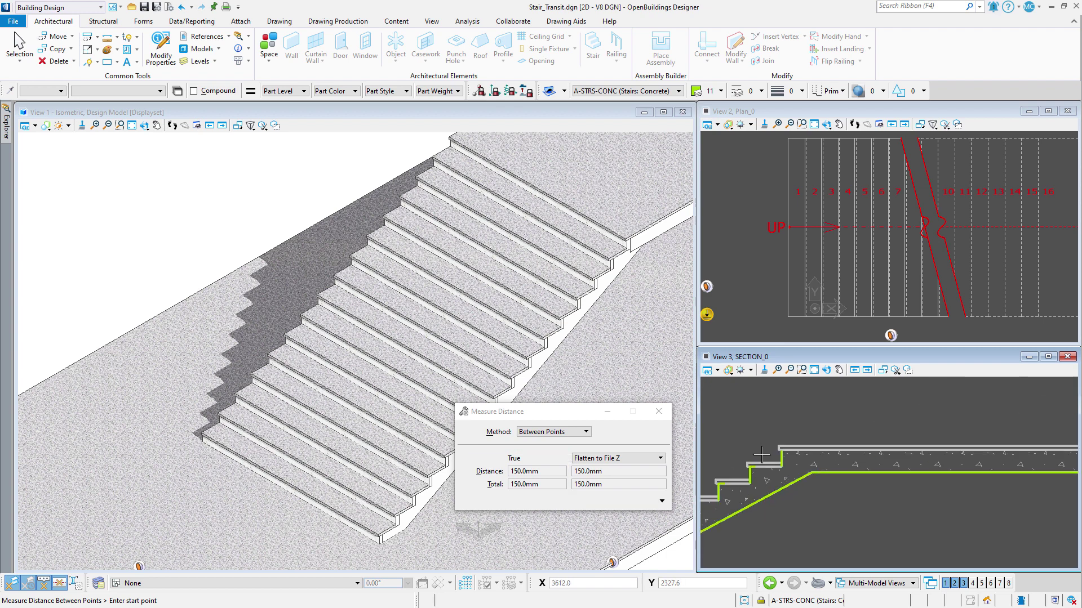
{"action": "scroll", "coordinate": [899, 446], "scroll_direction": "up", "scroll_amount": 2}
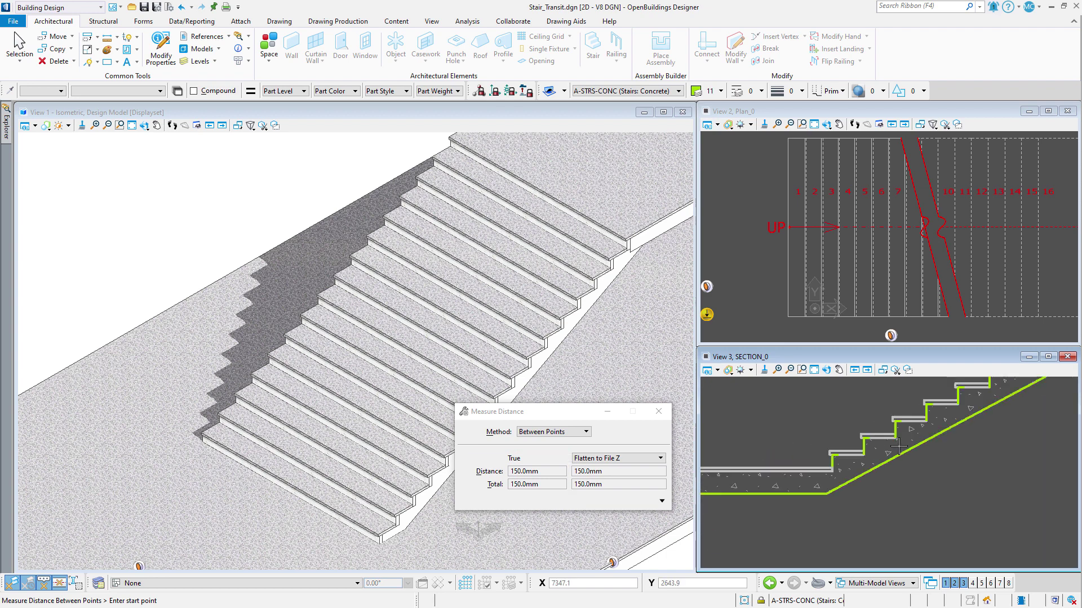
{"action": "scroll", "coordinate": [799, 525], "scroll_direction": "down", "scroll_amount": 5}
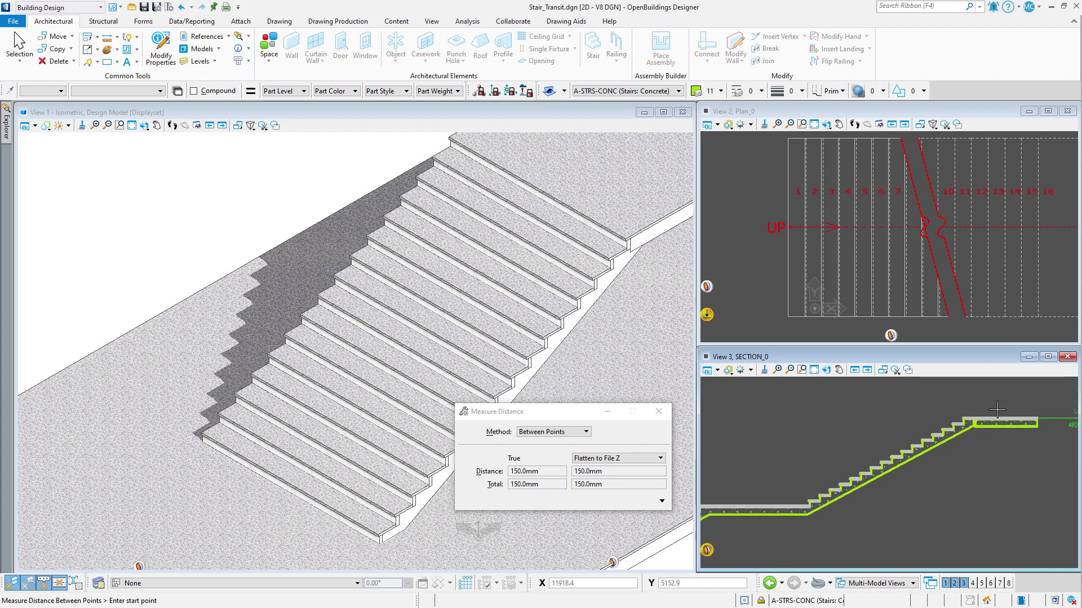
{"action": "scroll", "coordinate": [997, 410], "scroll_direction": "up", "scroll_amount": 5}
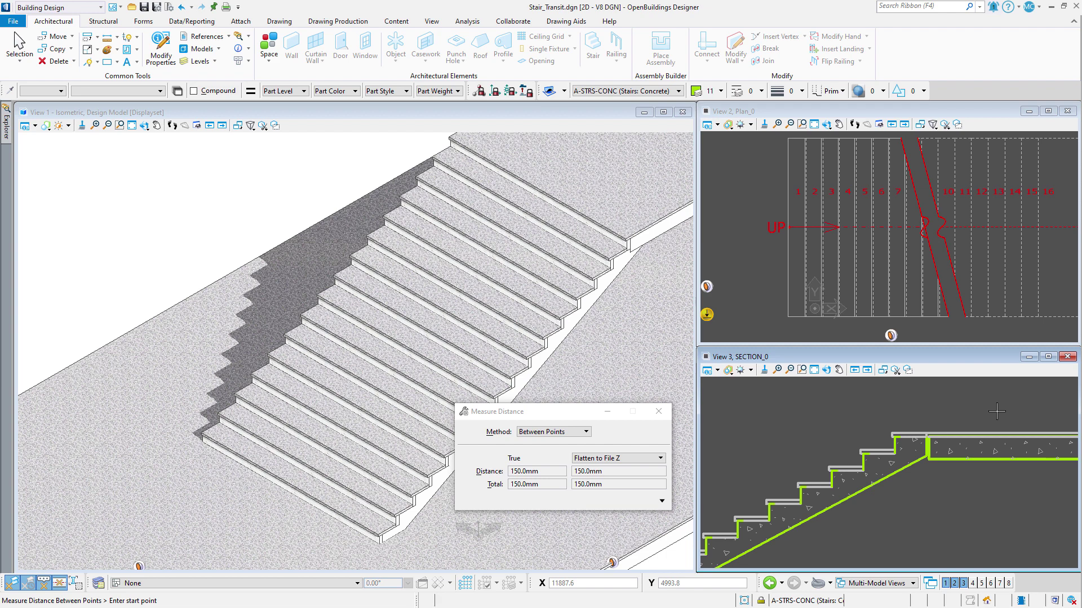
{"action": "left_click", "coordinate": [814, 370]}
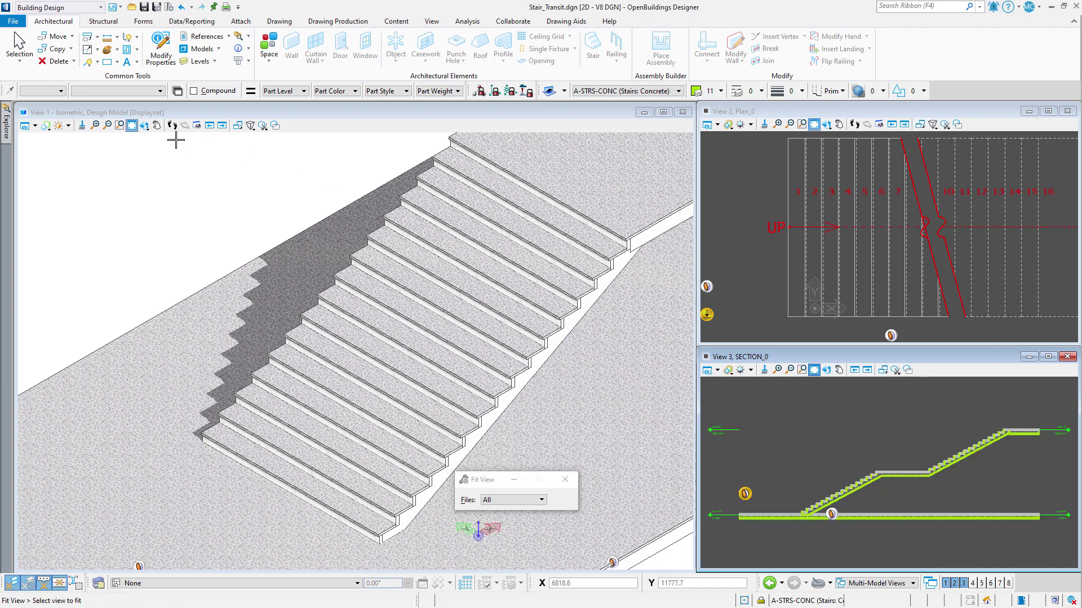
{"action": "left_click", "coordinate": [132, 126]}
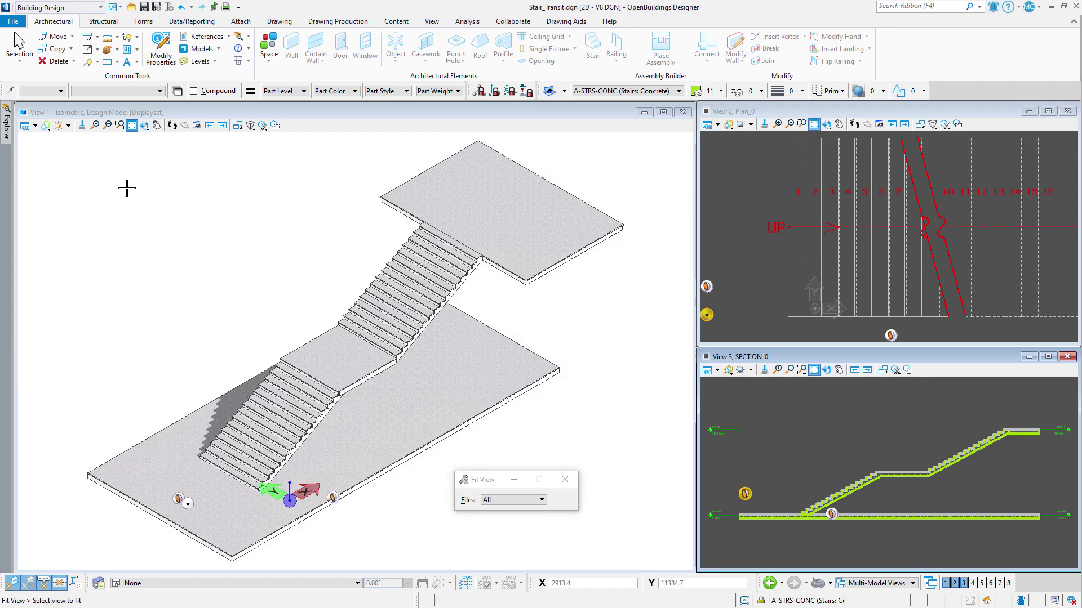